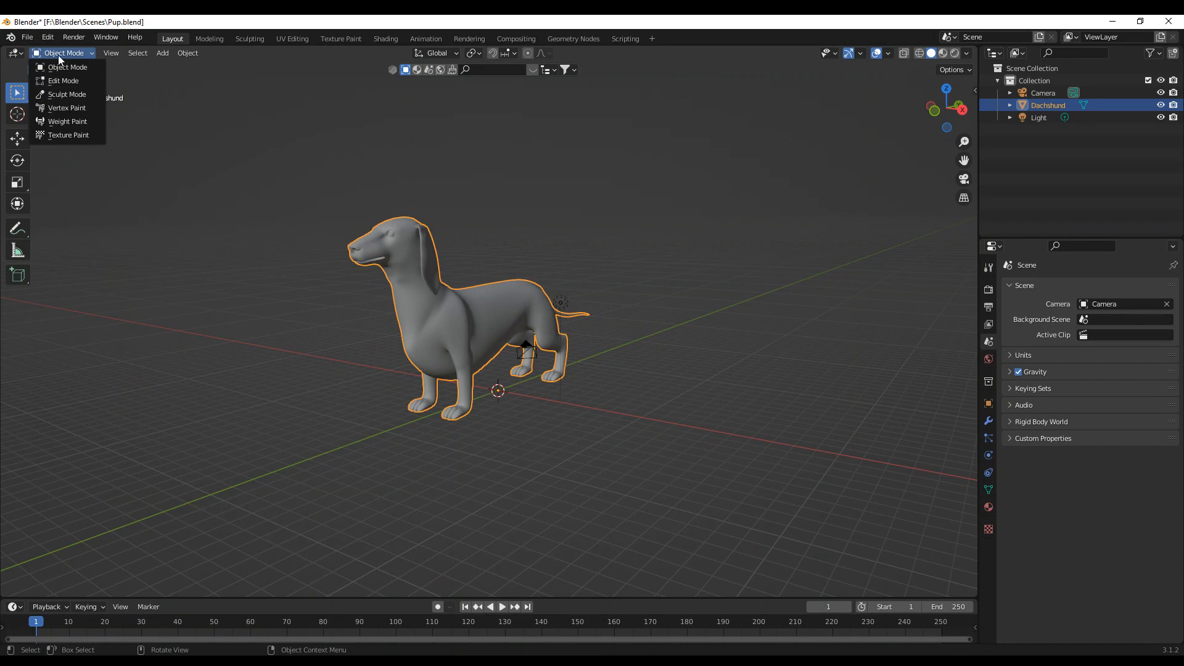
# Step: Unwrap the dachshund mesh in Edit Mode with Smart UV Project, using an island margin of 0
pyautogui.click(64, 80)
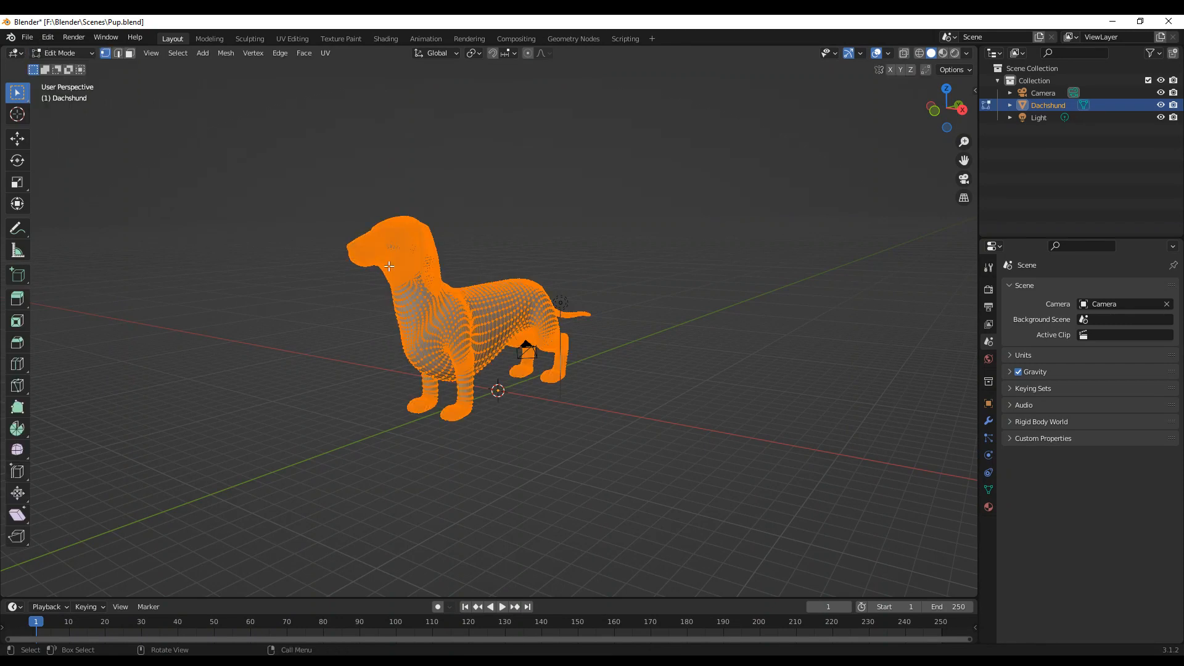
pyautogui.click(328, 54)
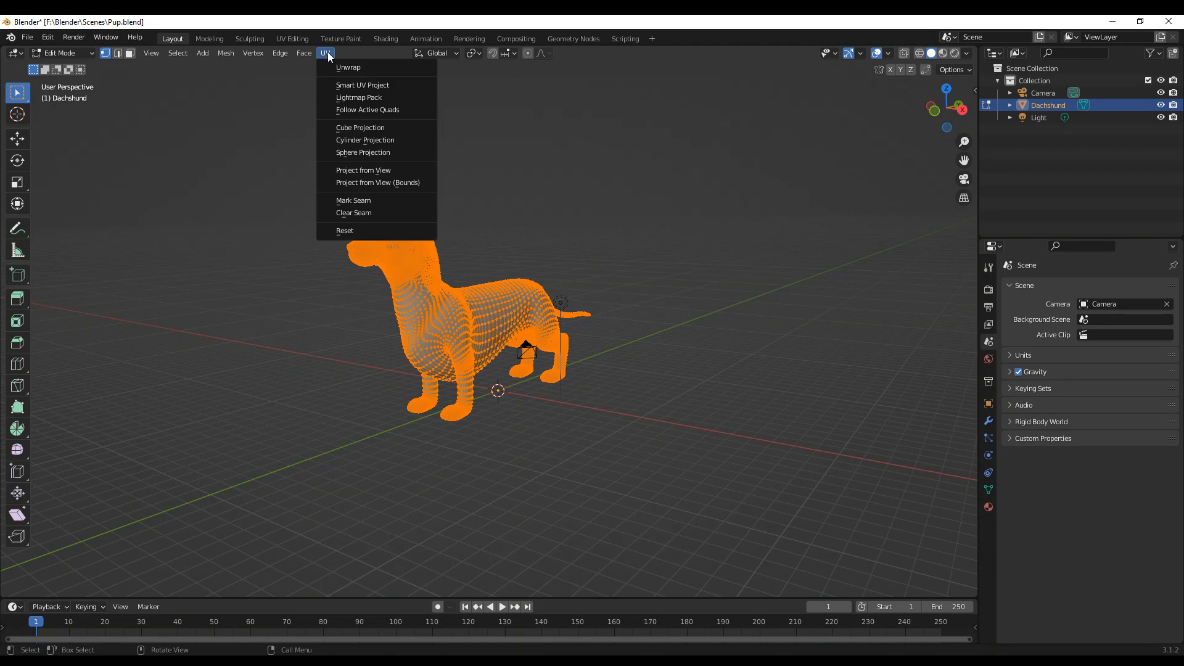
pyautogui.click(350, 83)
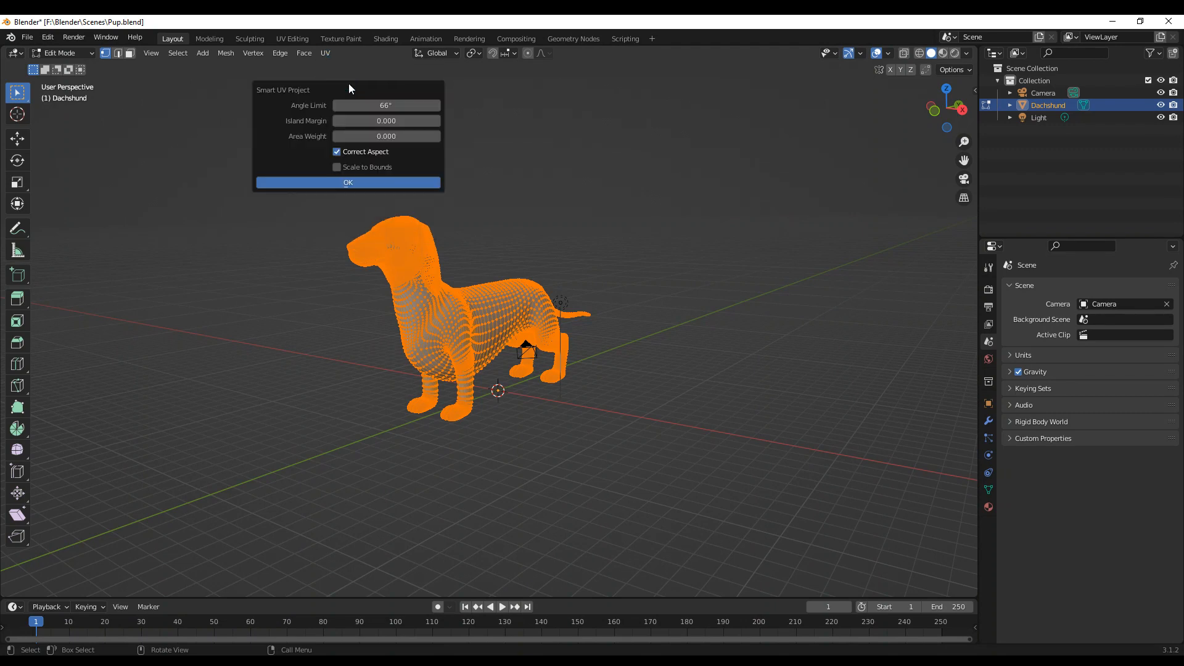
pyautogui.click(384, 120)
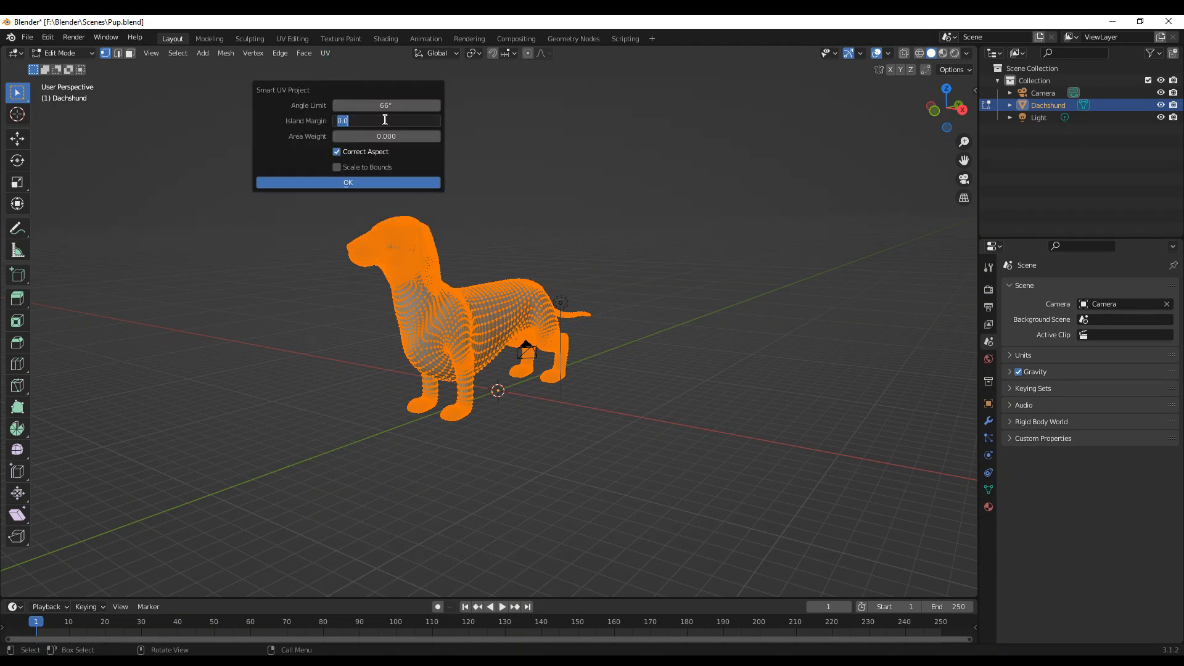
pyautogui.write('0')
pyautogui.click(368, 183)
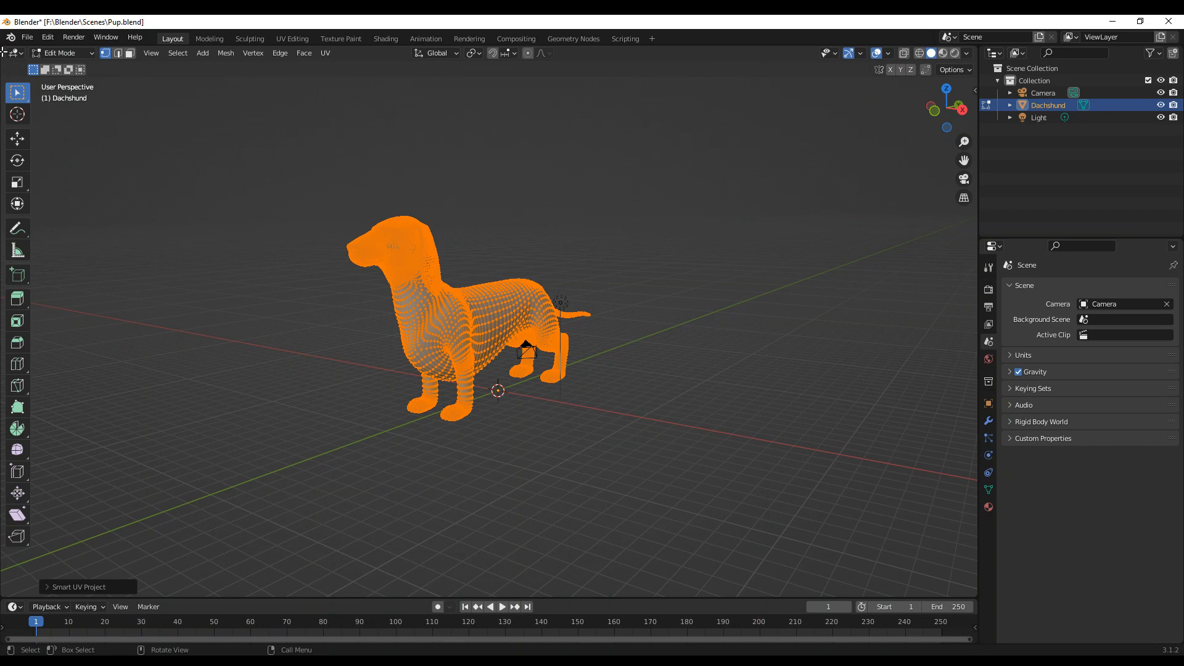
# Step: Split the 3D viewport vertically into two areas and show the dachshund's UV layout in a UV Editor beside the model
pyautogui.moveTo(3, 52); pyautogui.dragTo(492, 172)
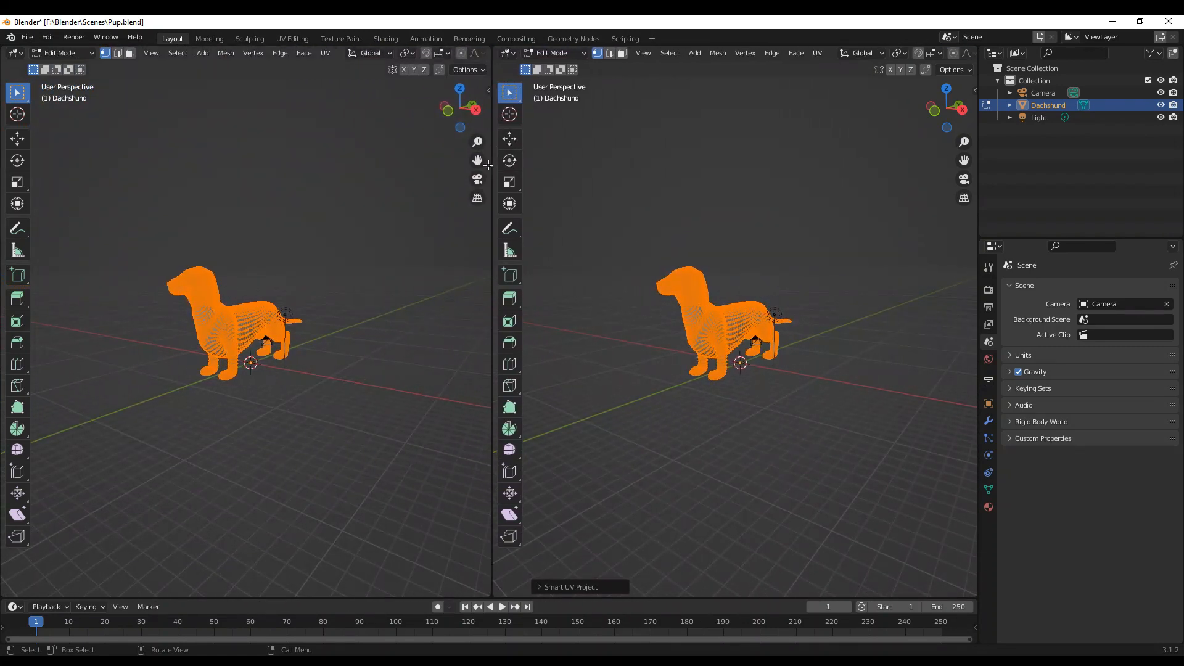
pyautogui.click(14, 54)
pyautogui.click(27, 117)
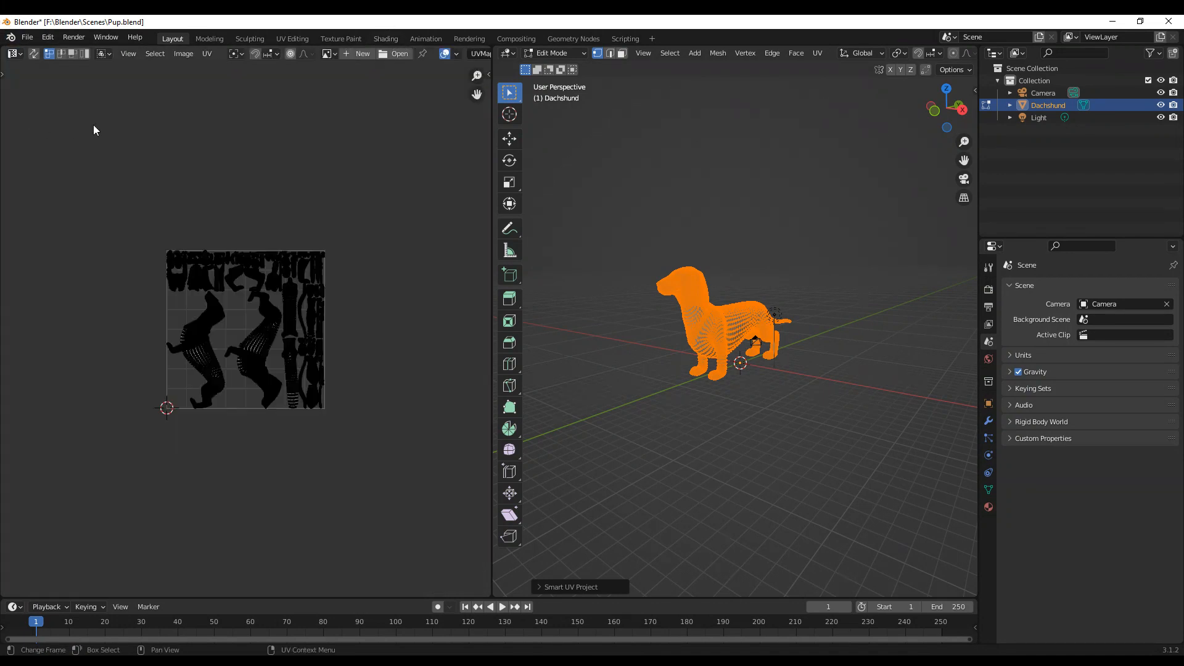
pyautogui.scroll(3, 108, 251)
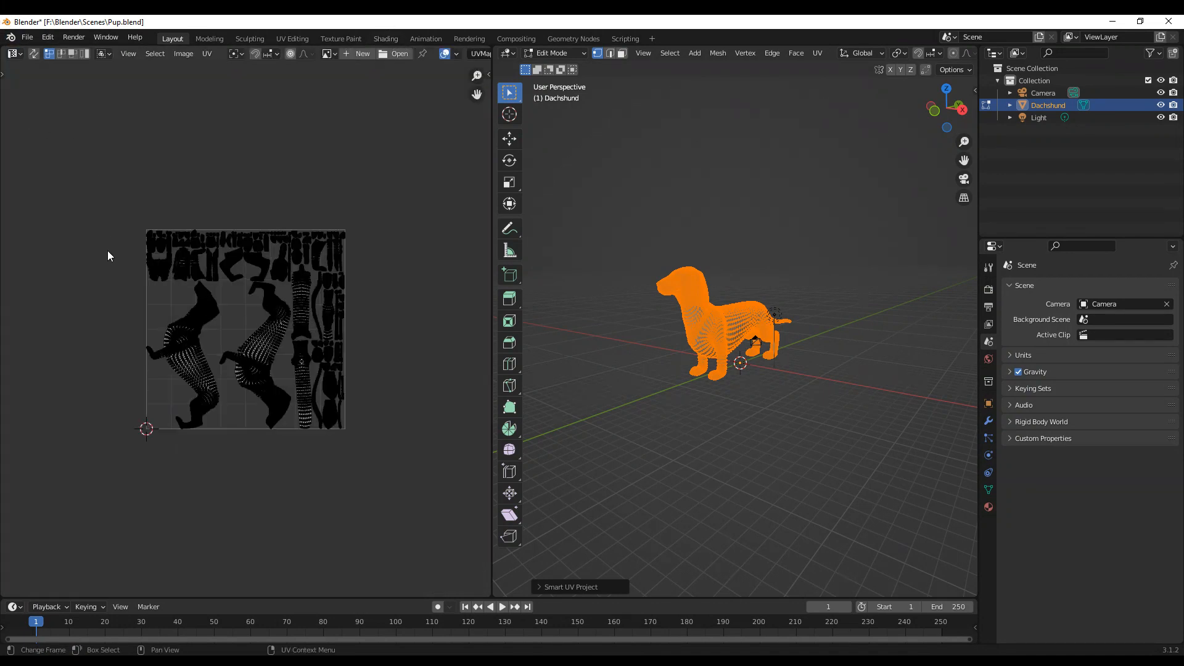
# Step: Change the UV Editor area to an Image Editor and create a blank 1024 px image named Puppy with a reddish-brown fill
pyautogui.click(14, 55)
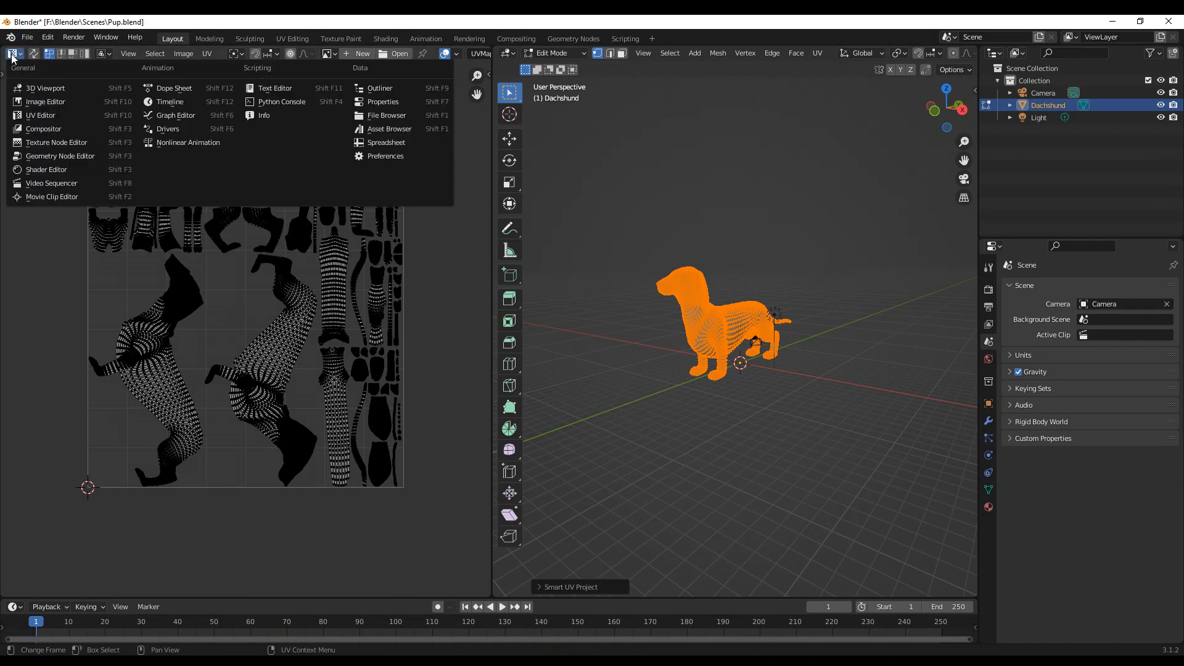
pyautogui.click(34, 103)
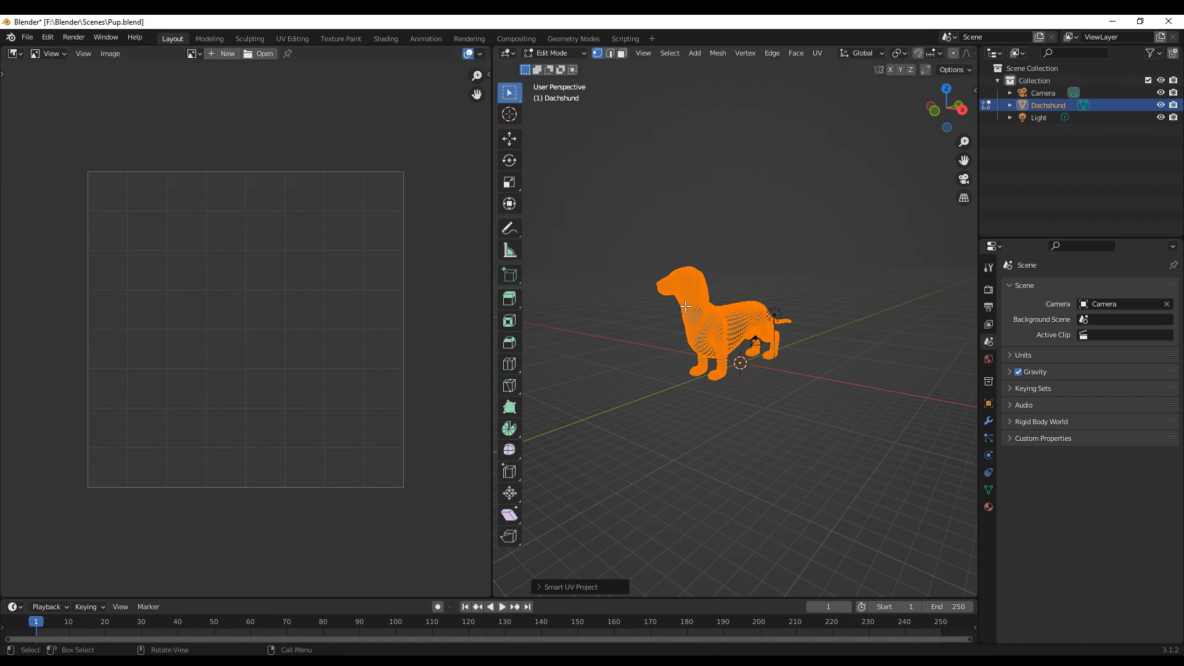
pyautogui.click(214, 53)
pyautogui.click(213, 74)
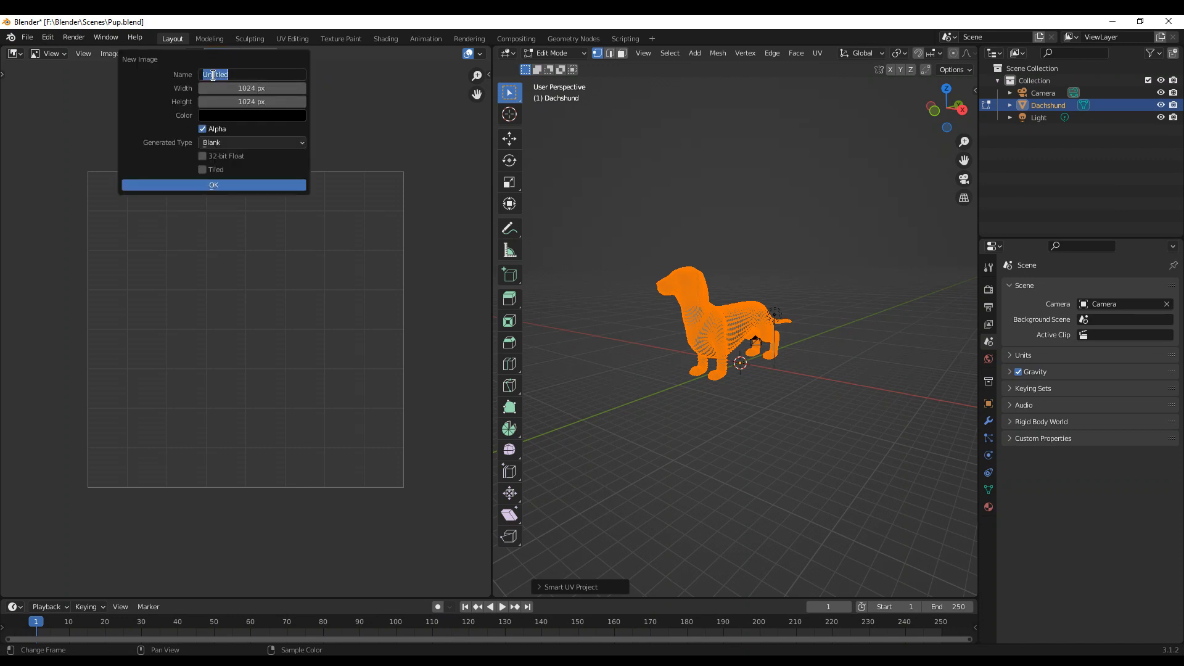
pyautogui.write('Puppy')
pyautogui.click(226, 118)
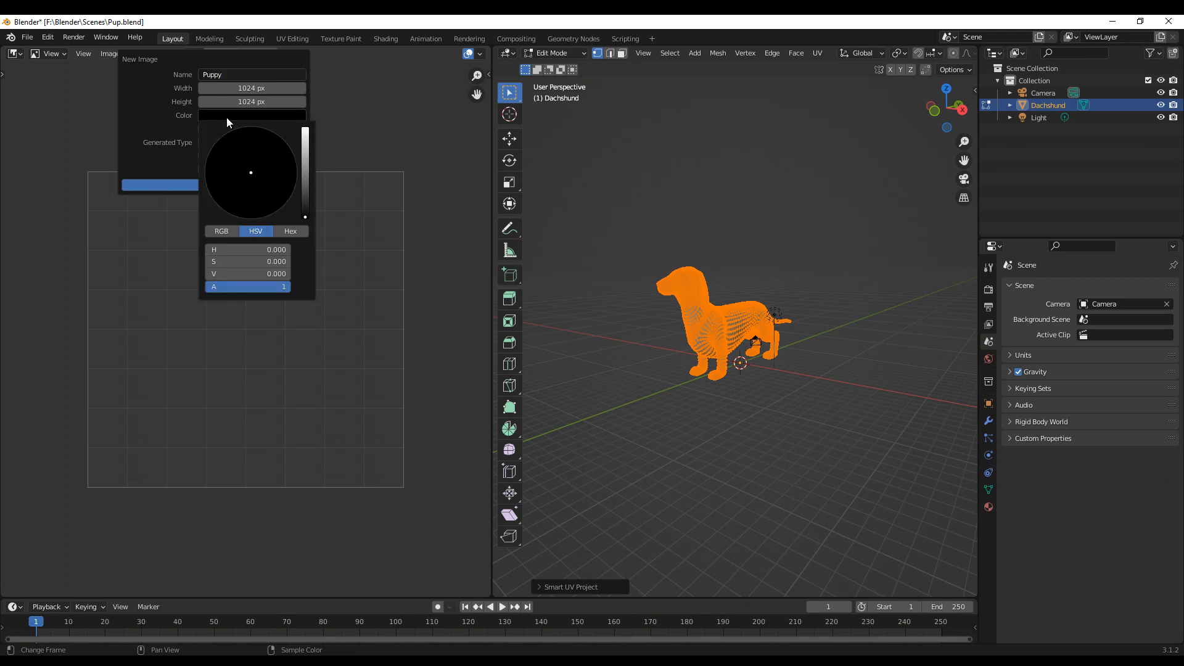
pyautogui.moveTo(305, 213); pyautogui.dragTo(314, 154)
pyautogui.moveTo(257, 184)
pyautogui.mouseDown()
pyautogui.moveTo(258, 203)
pyautogui.moveTo(247, 190)
pyautogui.moveTo(244, 202)
pyautogui.mouseUp()
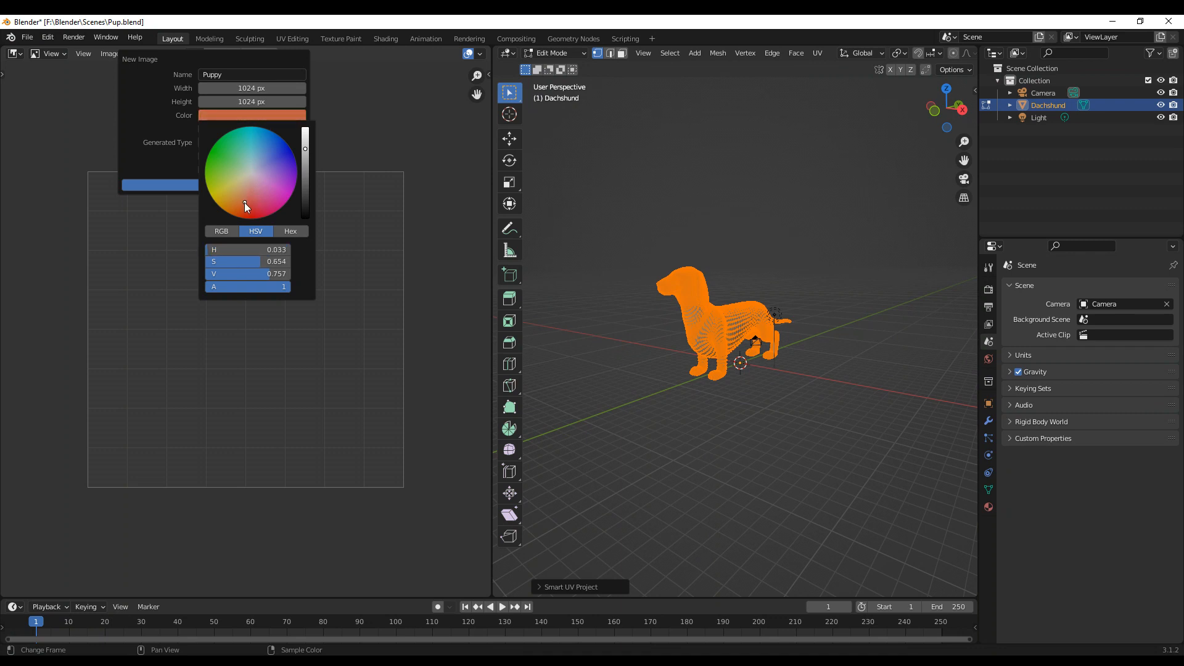
pyautogui.click(304, 174)
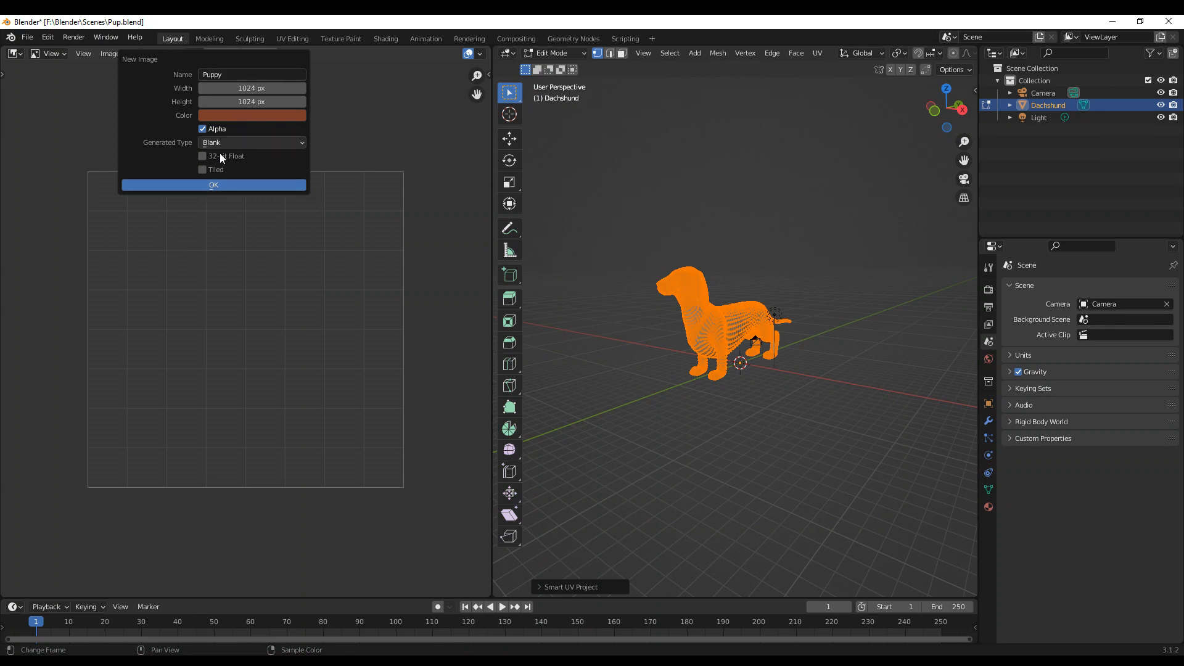
pyautogui.click(217, 186)
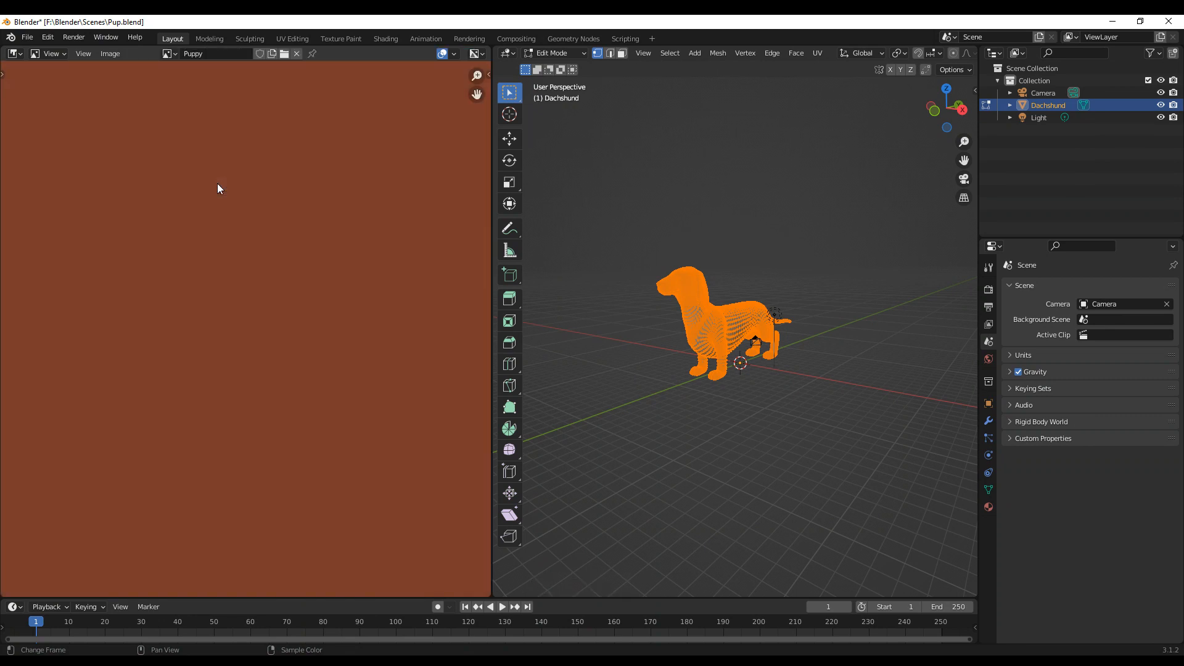
# Step: Set the Image Editor showing the Puppy image to Paint mode
pyautogui.scroll(-6, 217, 183)
pyautogui.scroll(4, 217, 183)
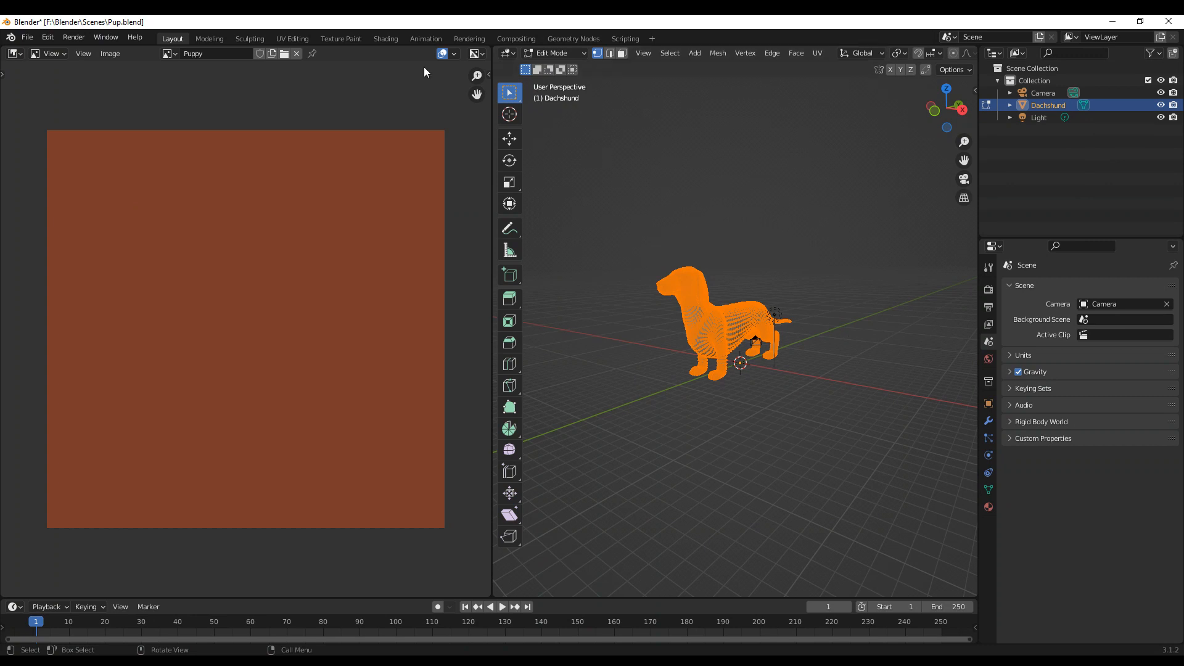
pyautogui.click(15, 55)
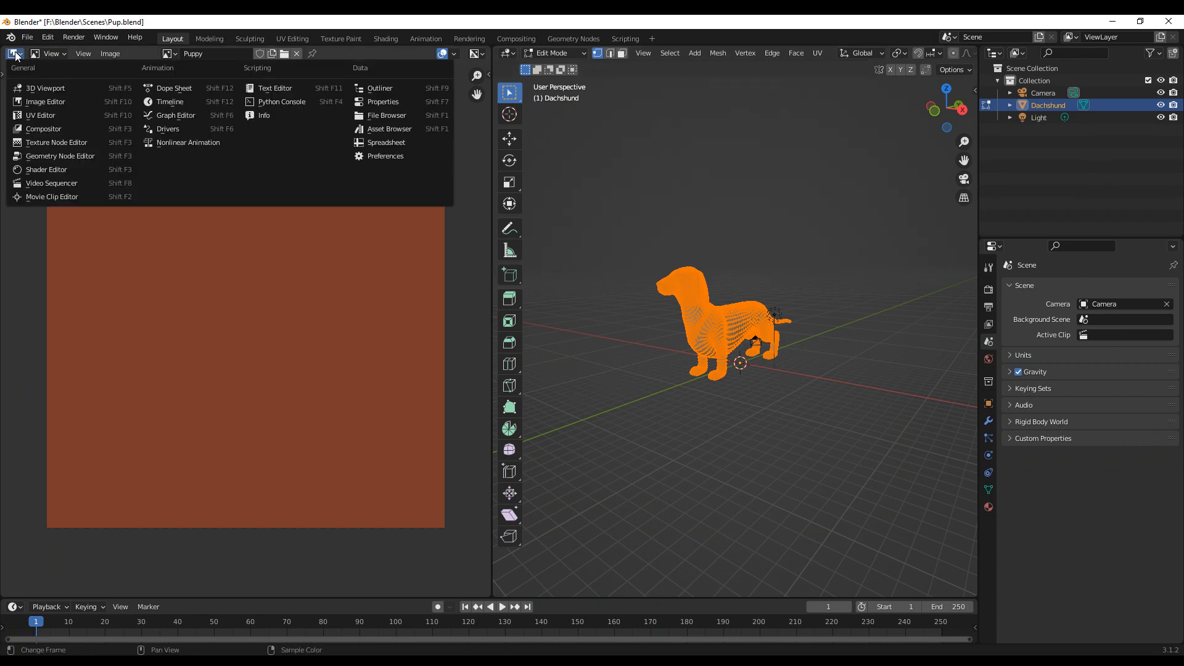
pyautogui.click(19, 56)
pyautogui.click(48, 54)
pyautogui.click(45, 83)
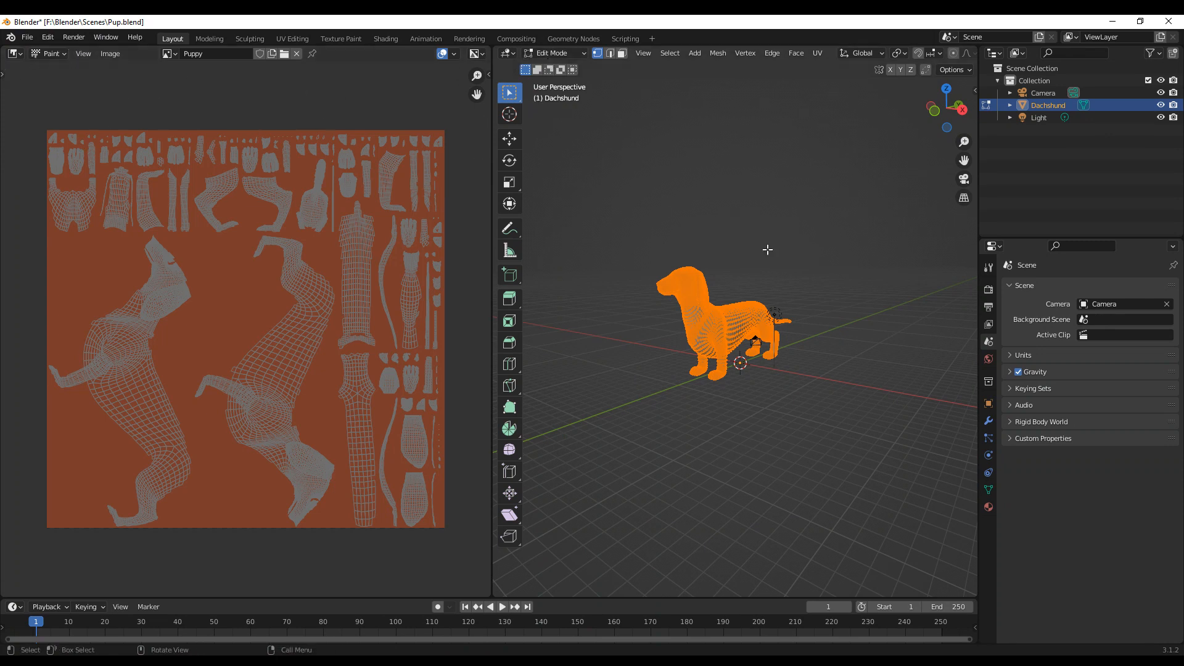
# Step: Return the dachshund to Object Mode and assign the Puppy image as an Image Texture for its material's base color
pyautogui.click(541, 53)
pyautogui.click(543, 66)
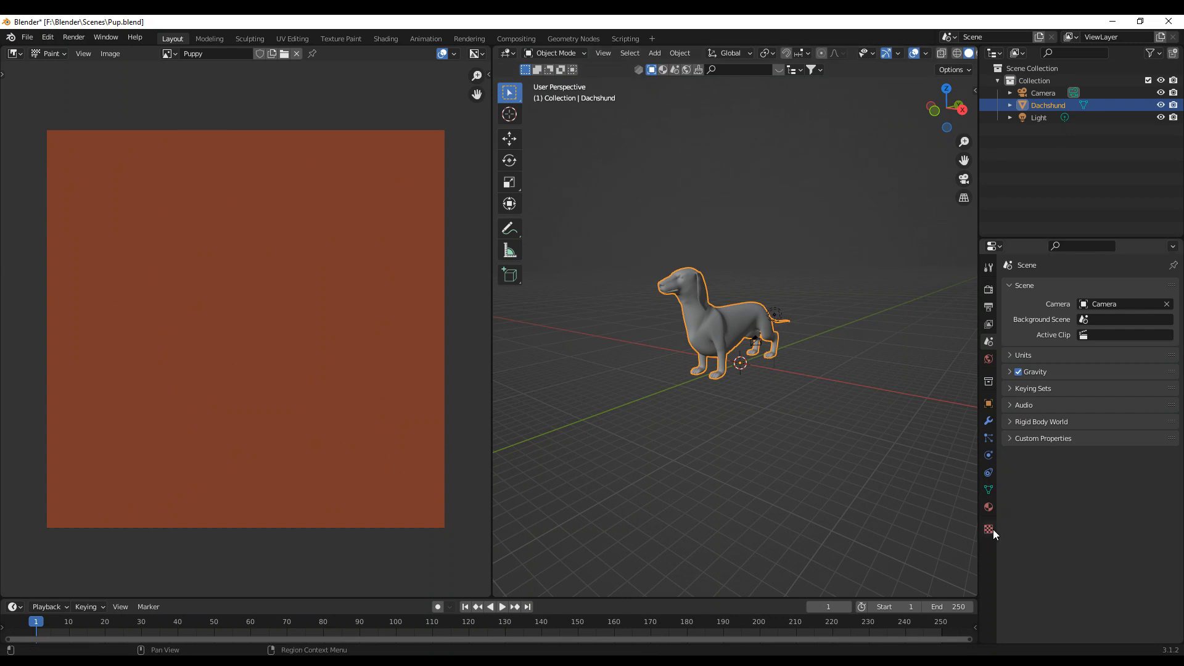
pyautogui.click(988, 506)
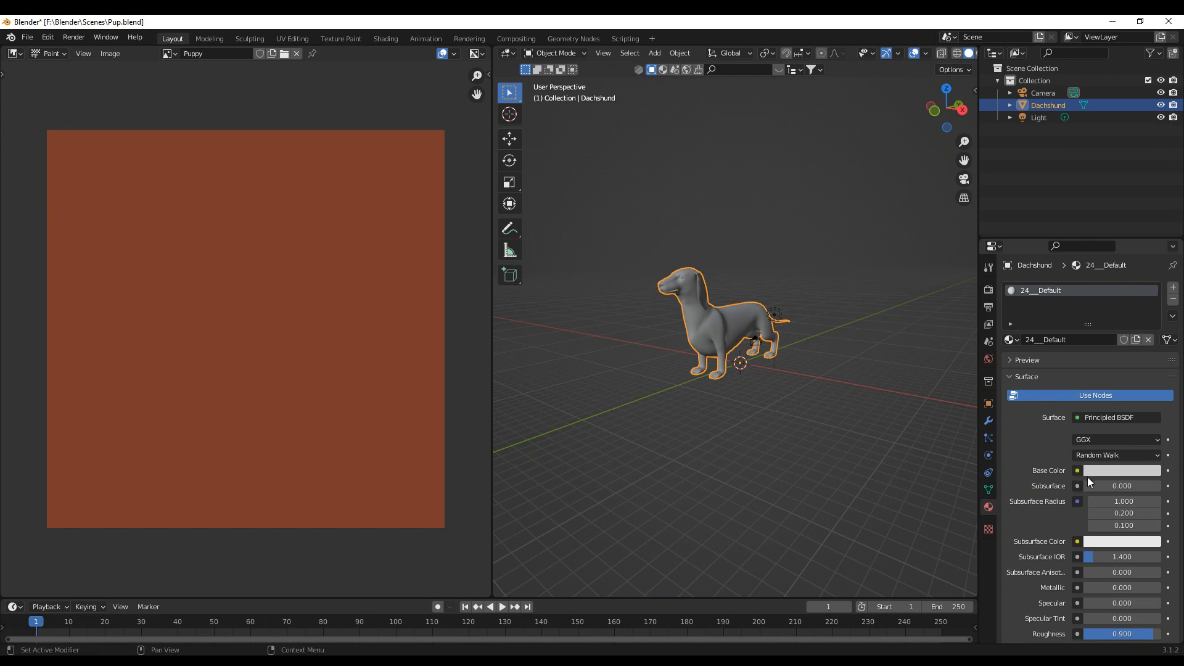
pyautogui.scroll(-3, 1088, 478)
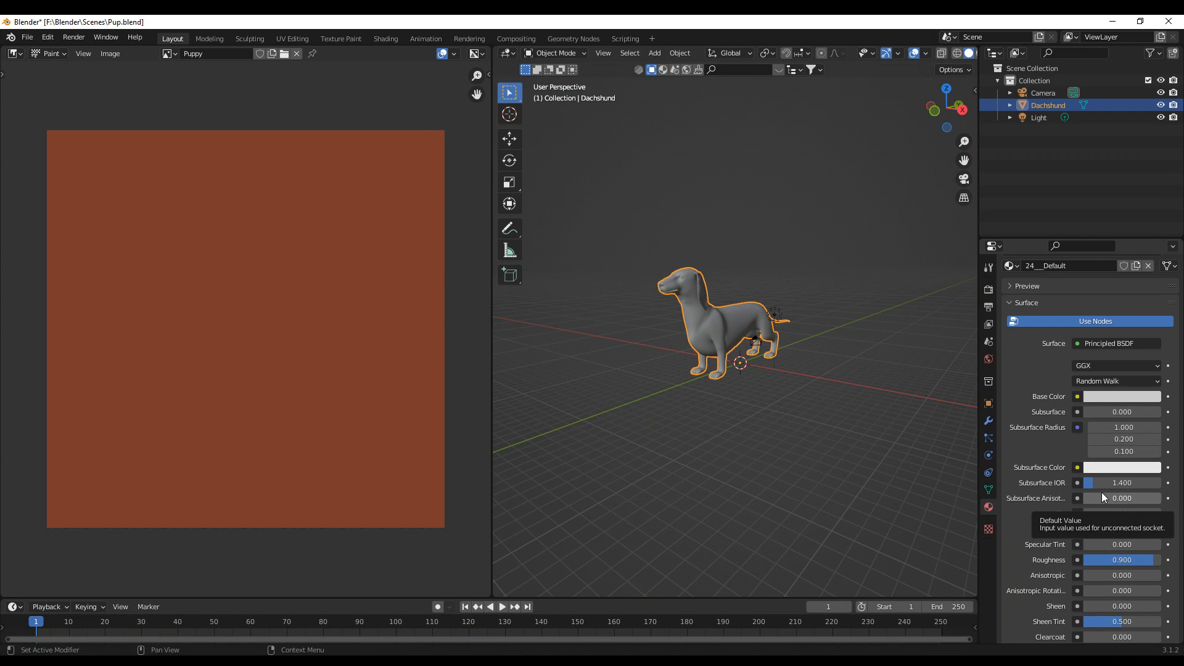
pyautogui.scroll(2, 1102, 492)
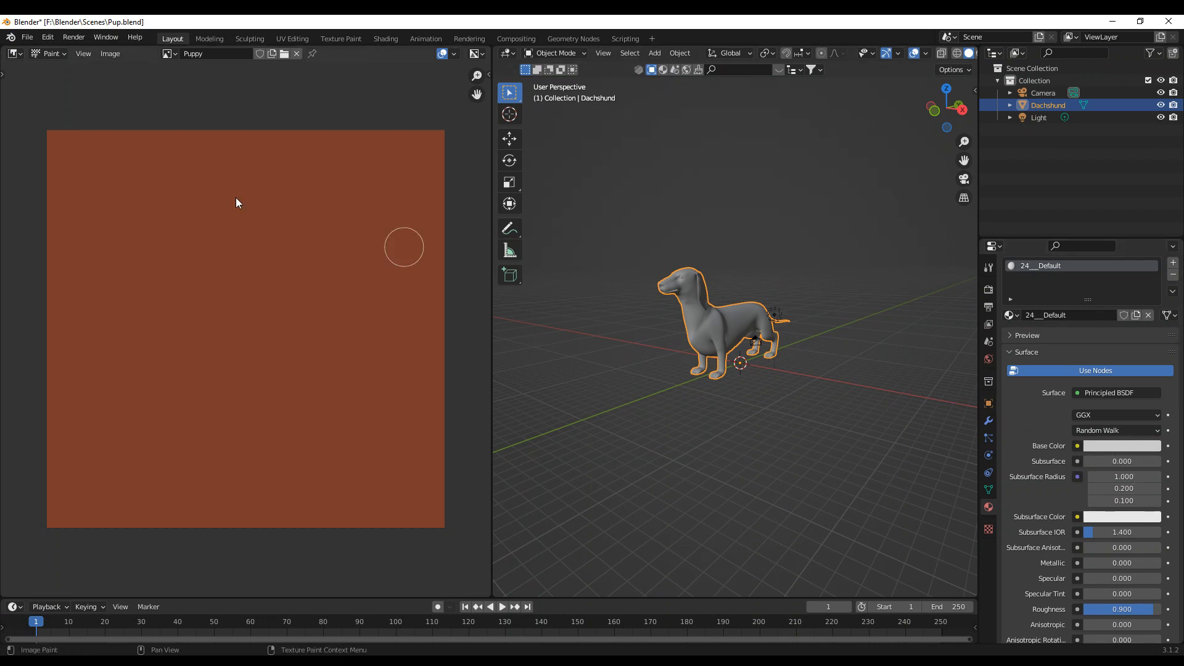
pyautogui.click(1077, 446)
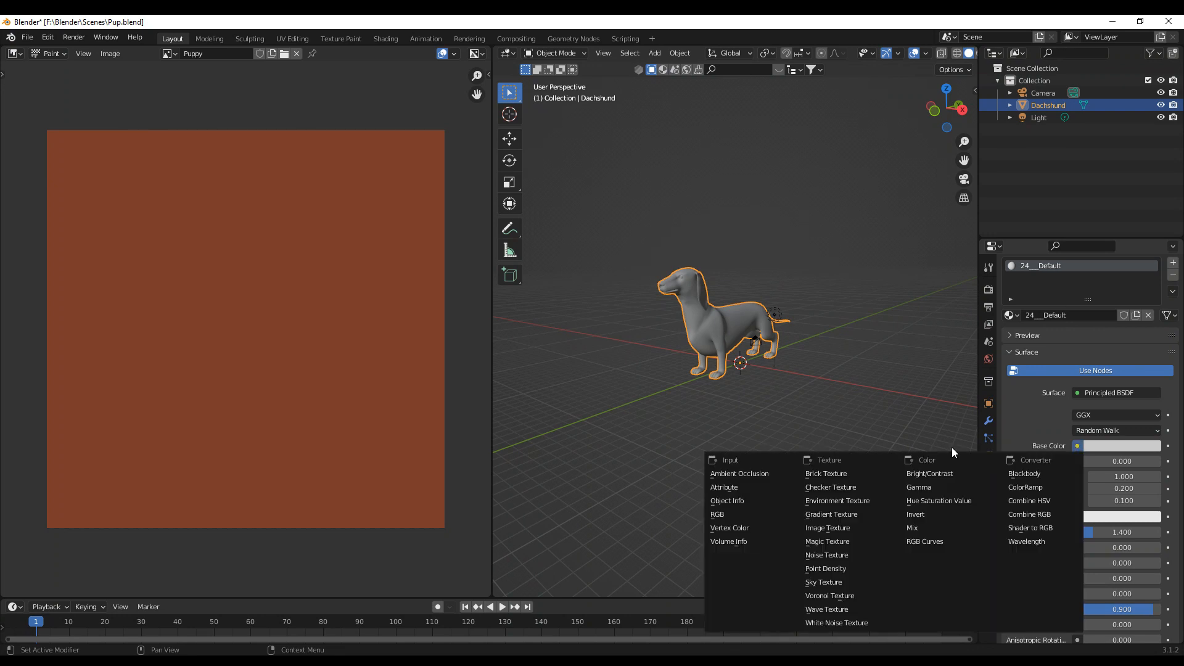
pyautogui.click(1078, 446)
pyautogui.click(827, 529)
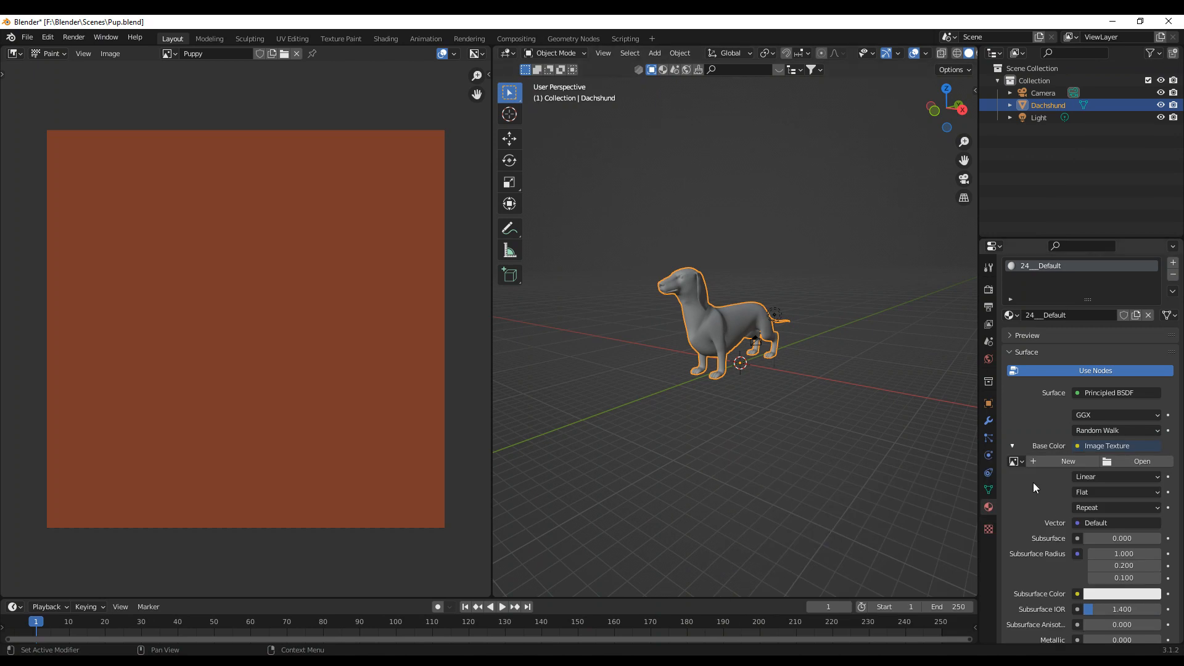
pyautogui.click(1015, 462)
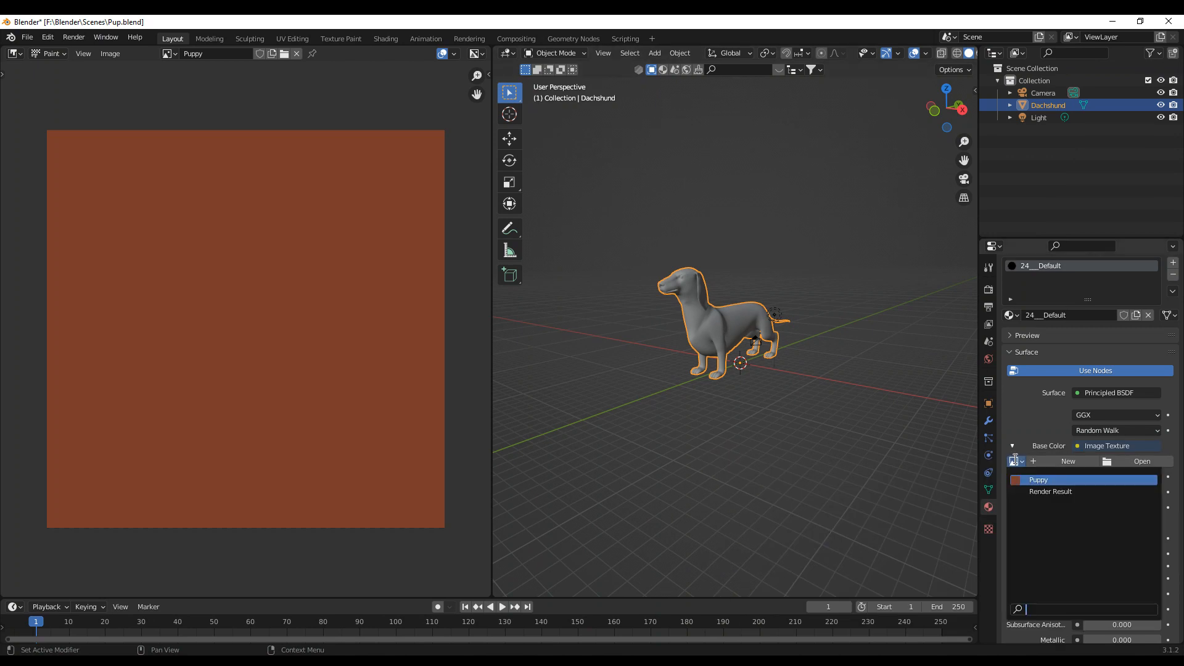
pyautogui.click(1033, 480)
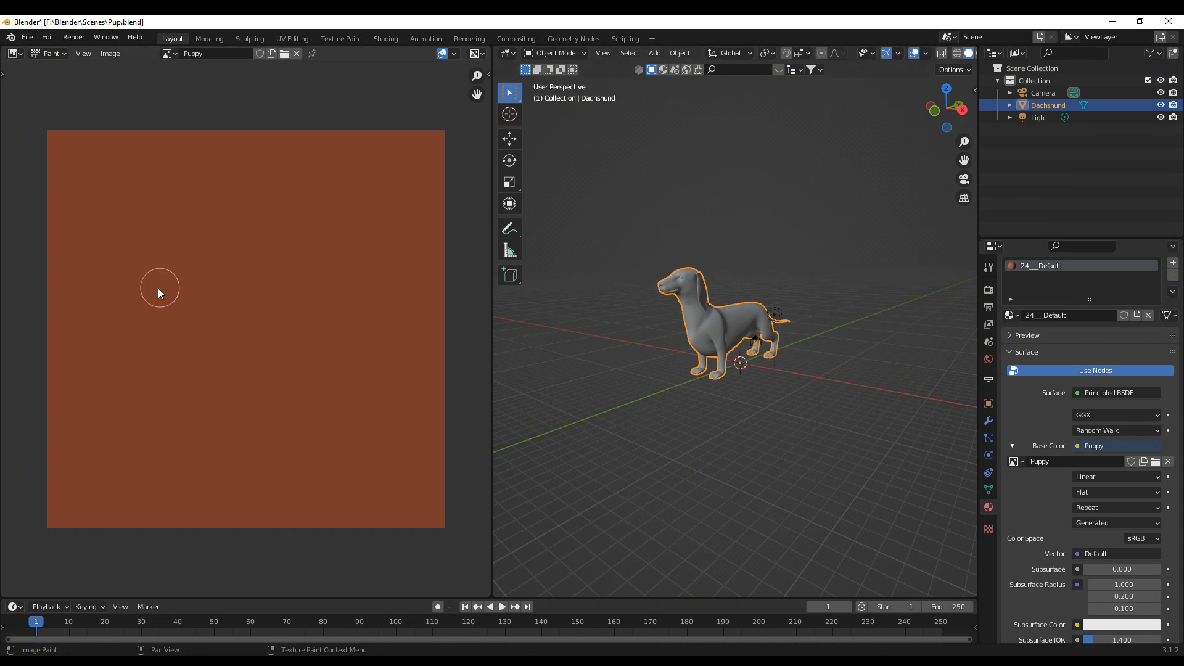
# Step: Put the dachshund into Texture Paint mode and frame the model more closely
pyautogui.click(540, 56)
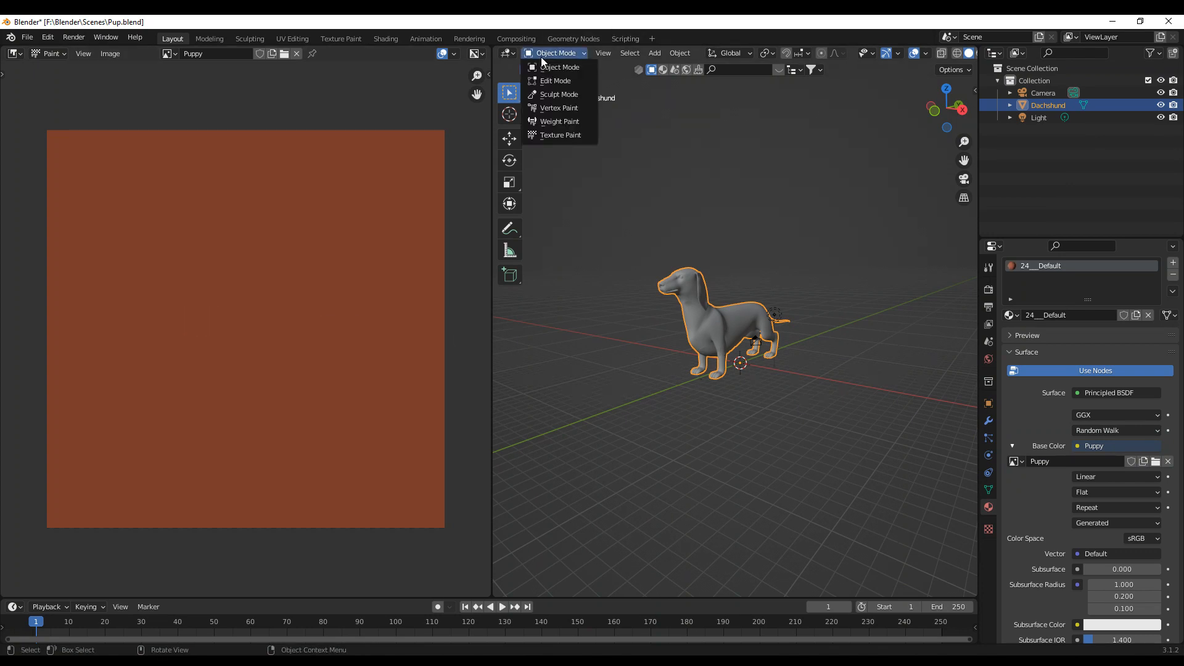
pyautogui.click(549, 136)
pyautogui.moveTo(582, 391); pyautogui.dragTo(596, 413, button='middle')
pyautogui.scroll(2, 596, 413)
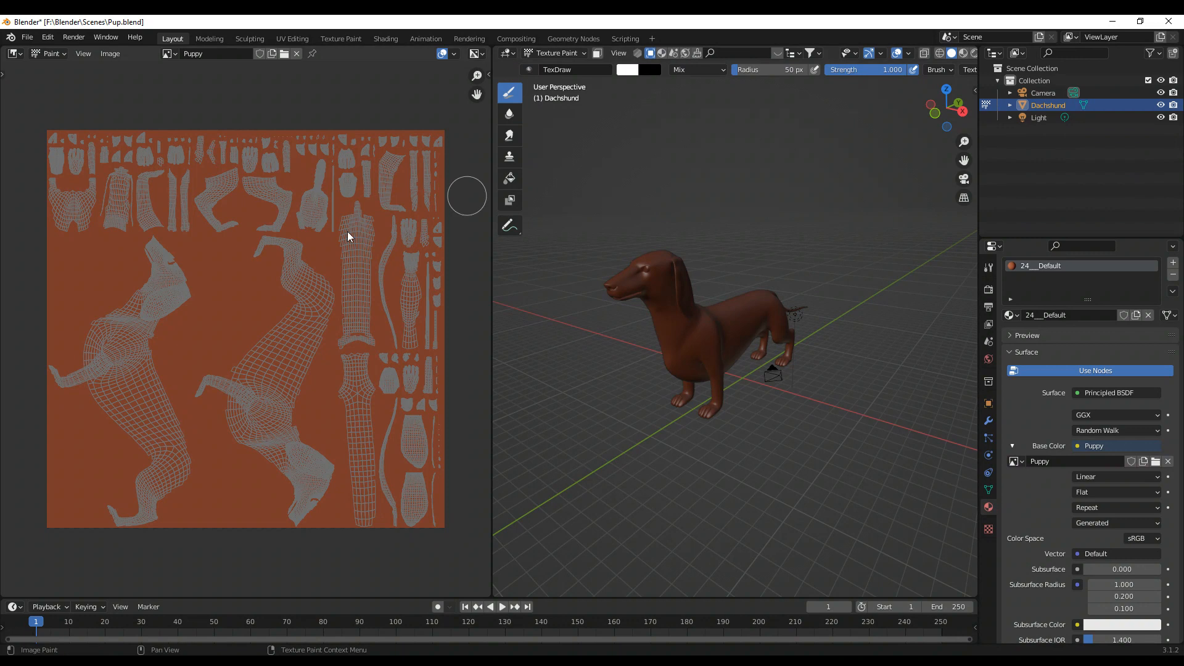
# Step: Try white brush strokes on the 3D dachshund and on its flat Puppy texture, and undo both
pyautogui.moveTo(698, 336); pyautogui.dragTo(613, 291)
pyautogui.moveTo(213, 297)
pyautogui.mouseDown()
pyautogui.moveTo(345, 295)
pyautogui.moveTo(259, 162)
pyautogui.mouseUp()
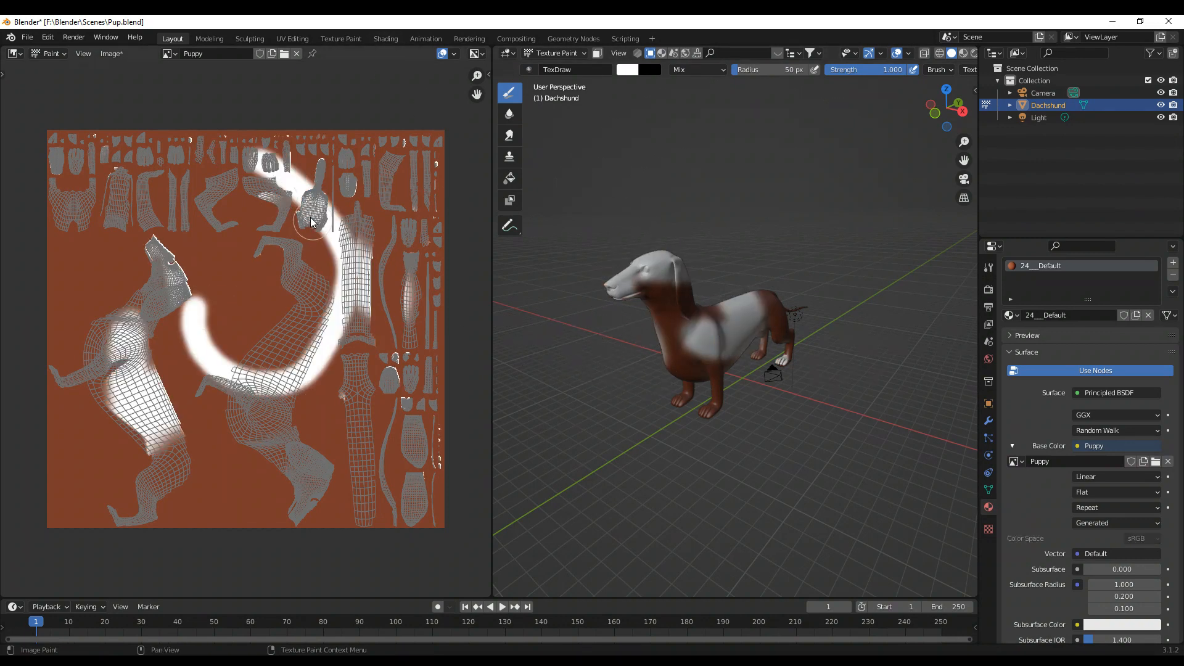
pyautogui.hotkey('ctrl', 'z')
pyautogui.hotkey('ctrl', 'z')
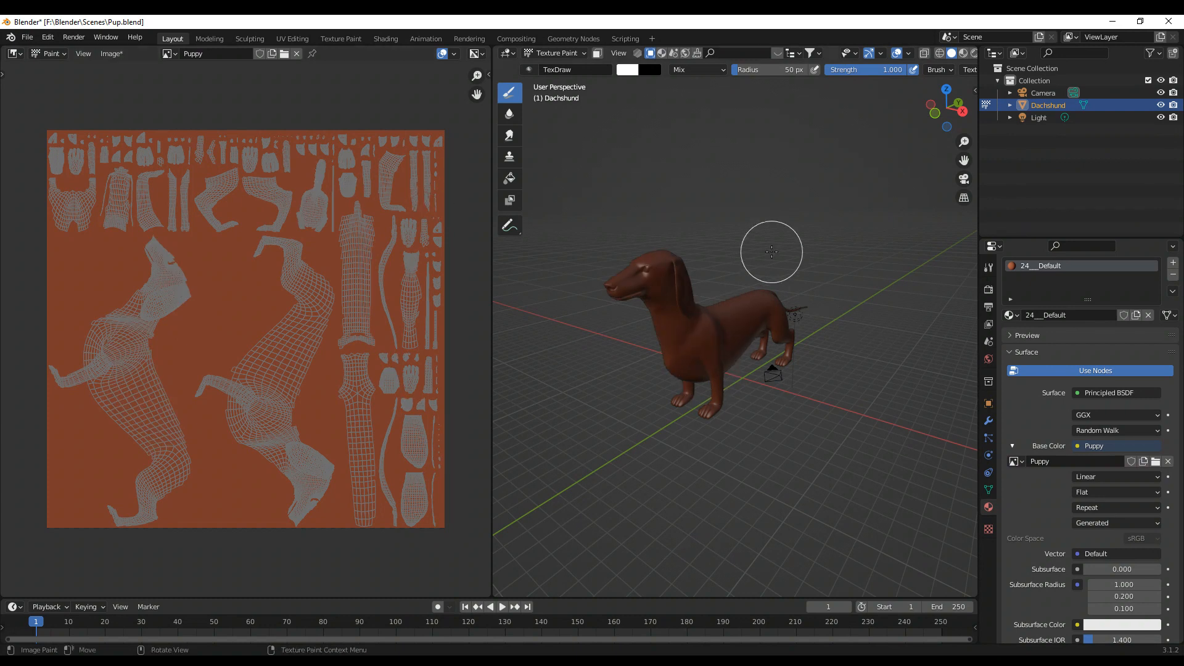
# Step: Look through the Soften, Smear and Fill paint tools and return to the Draw brush
pyautogui.click(509, 114)
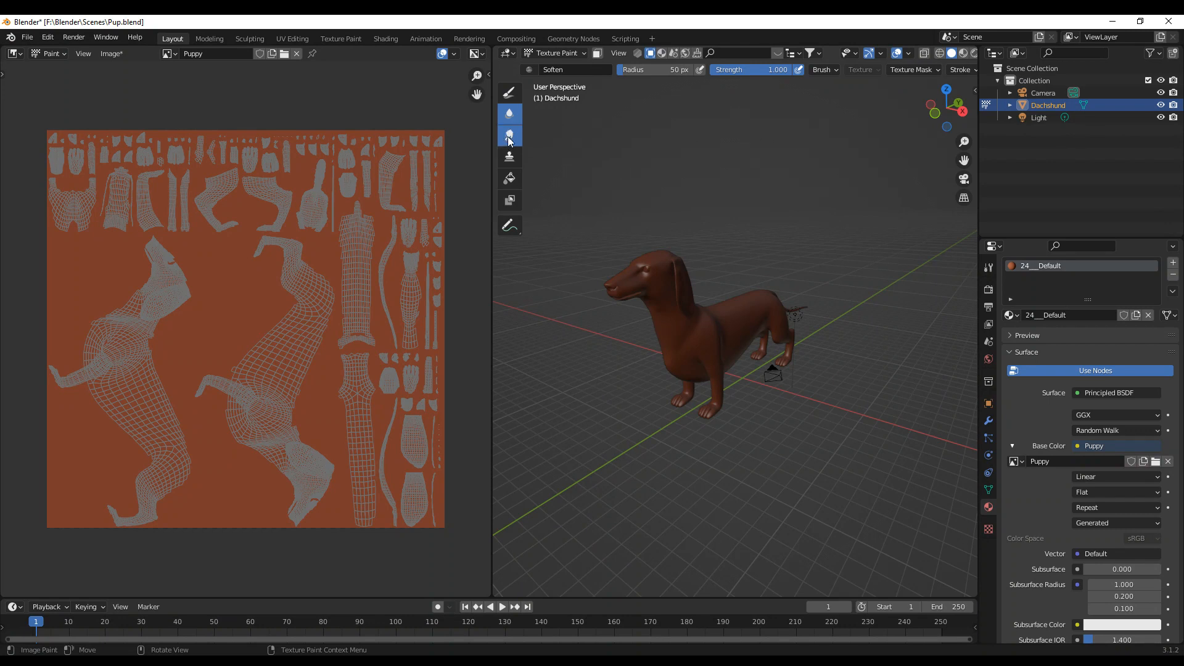
pyautogui.click(508, 146)
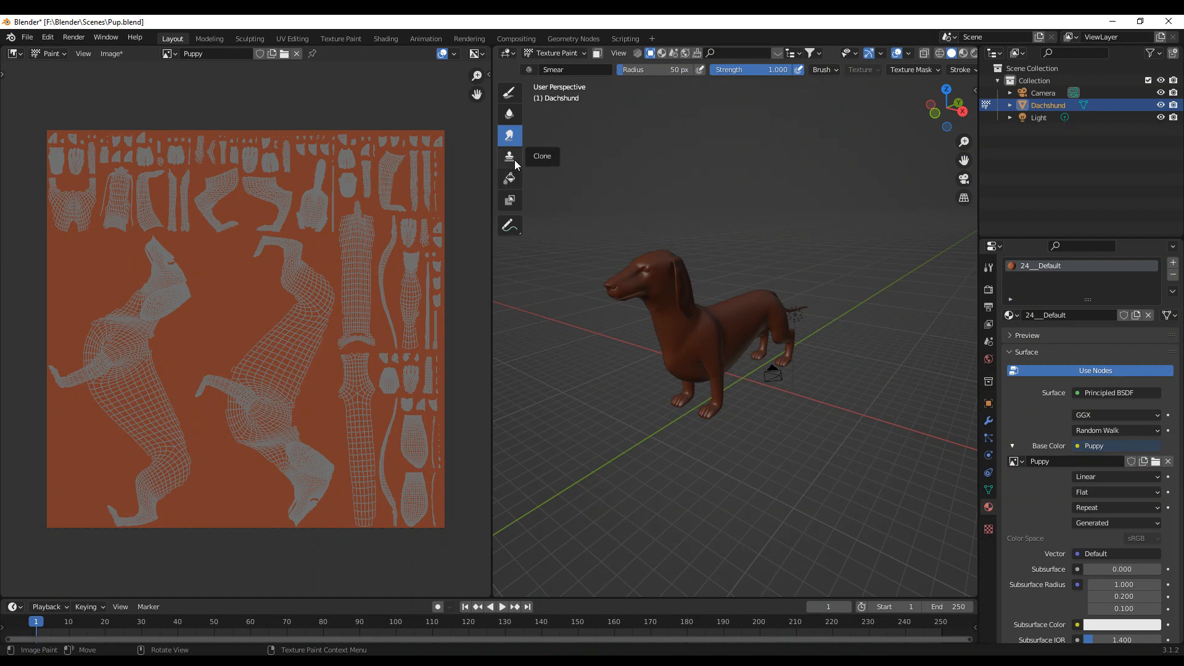
pyautogui.click(514, 180)
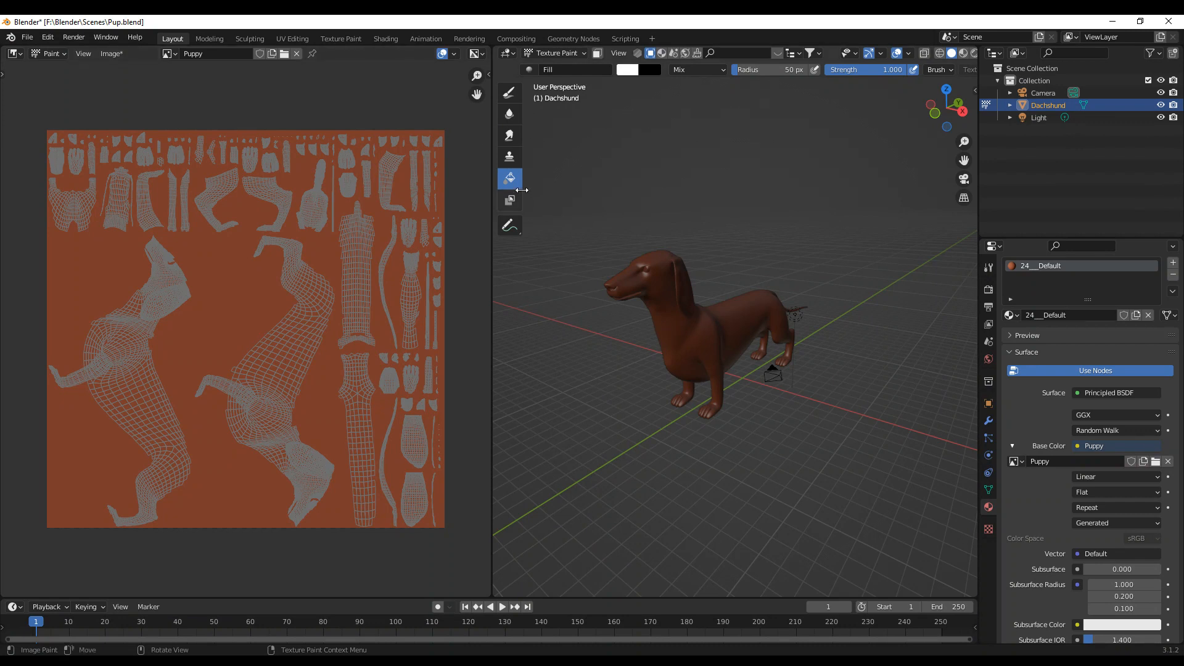
pyautogui.click(512, 93)
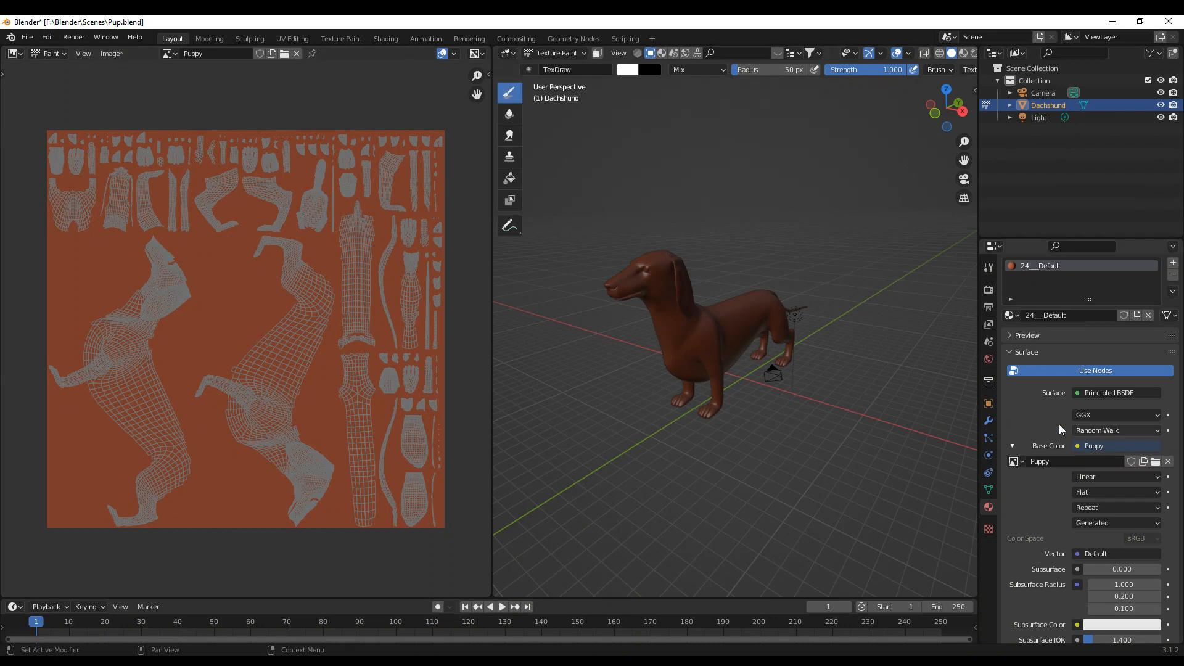
# Step: Set the Draw brush's stroke method to Airbrush in the active tool settings
pyautogui.click(986, 269)
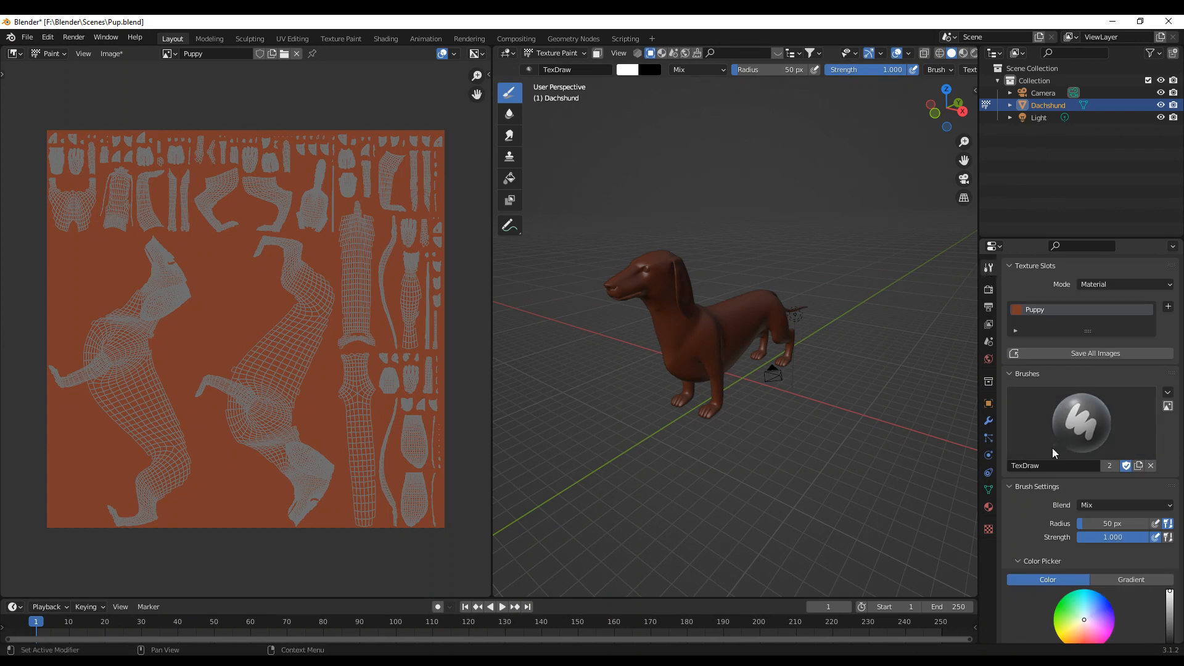
pyautogui.scroll(-8, 1052, 448)
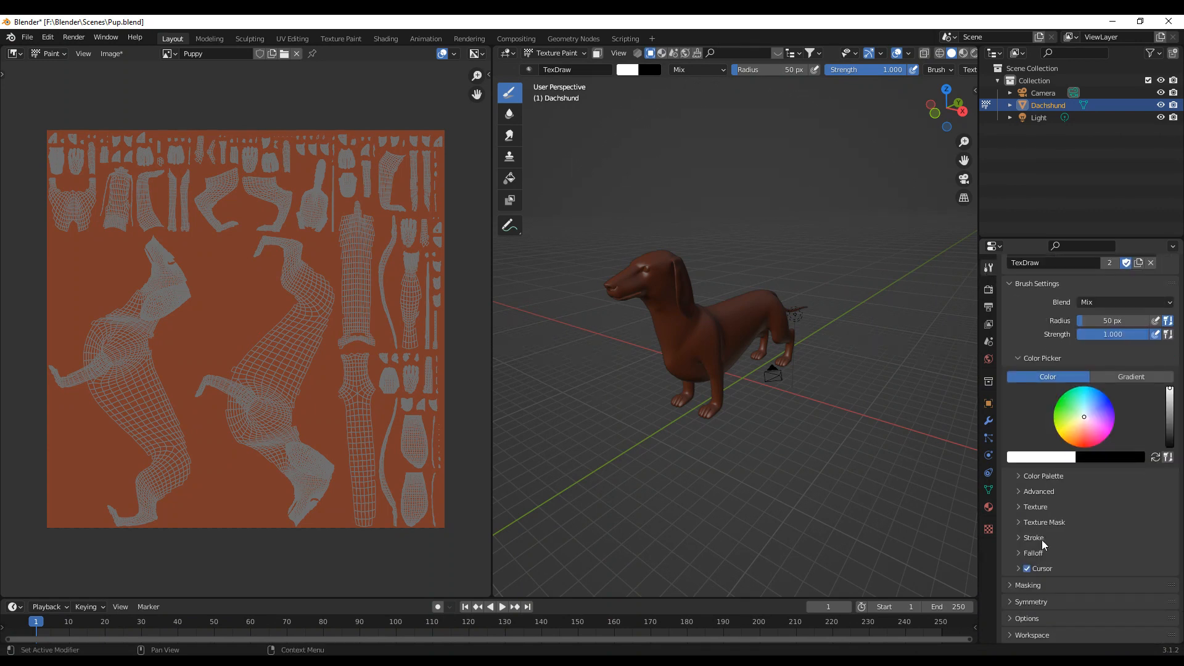
pyautogui.click(1034, 538)
pyautogui.scroll(-5, 1020, 538)
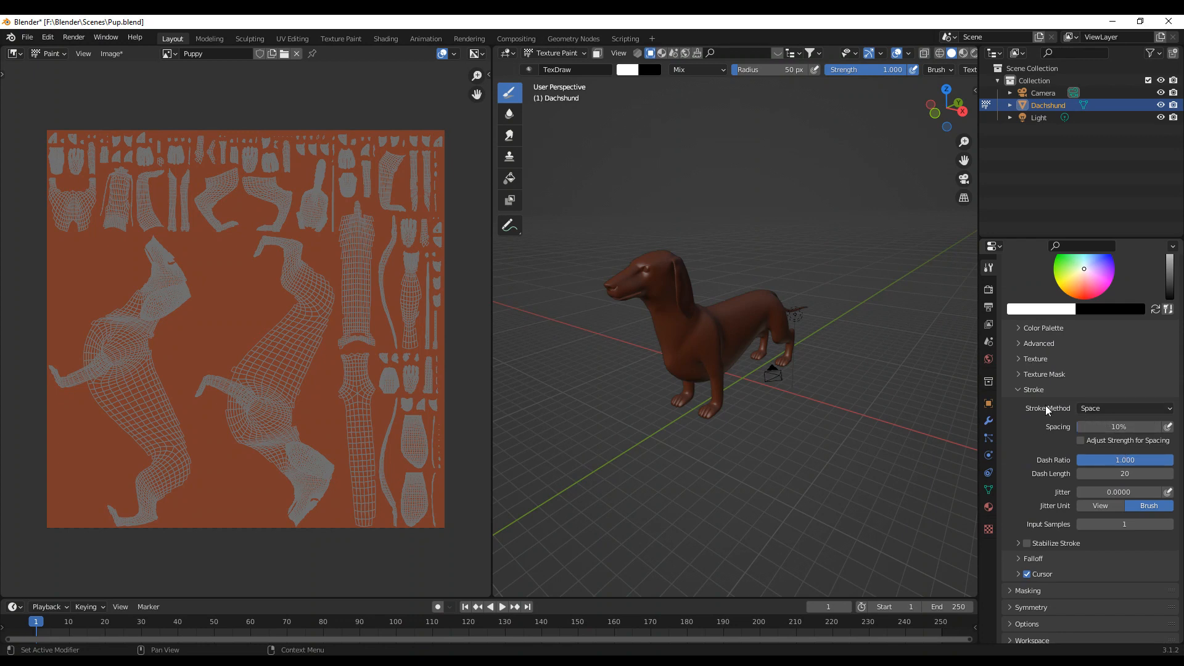
pyautogui.click(1097, 410)
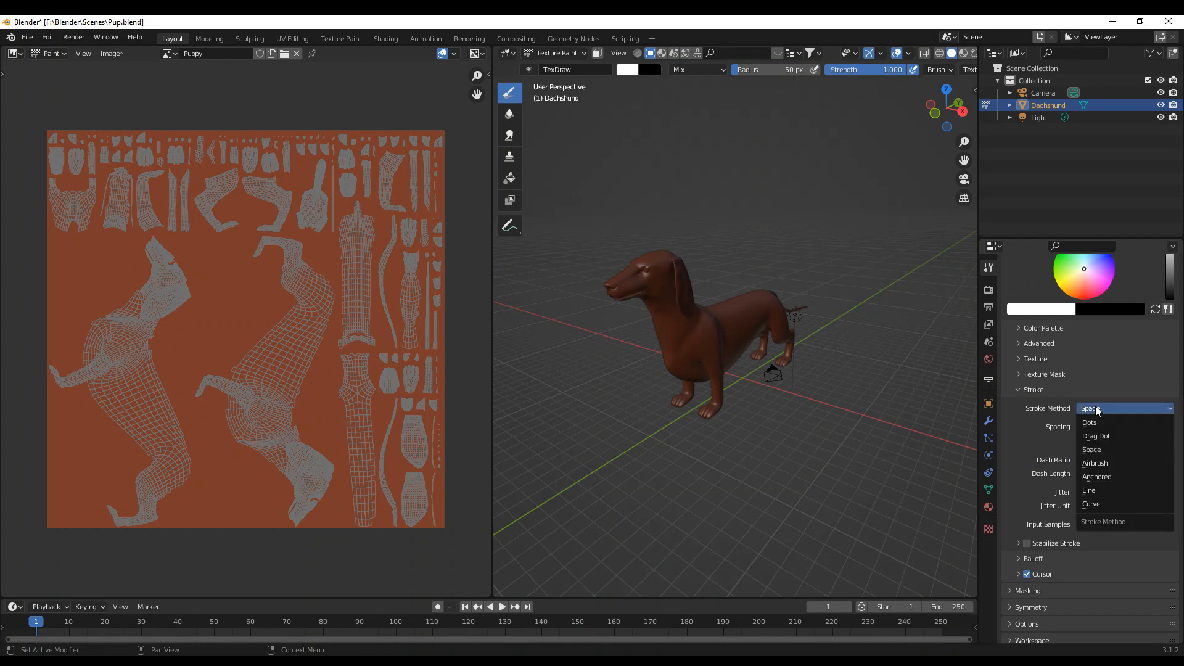
pyautogui.click(1095, 464)
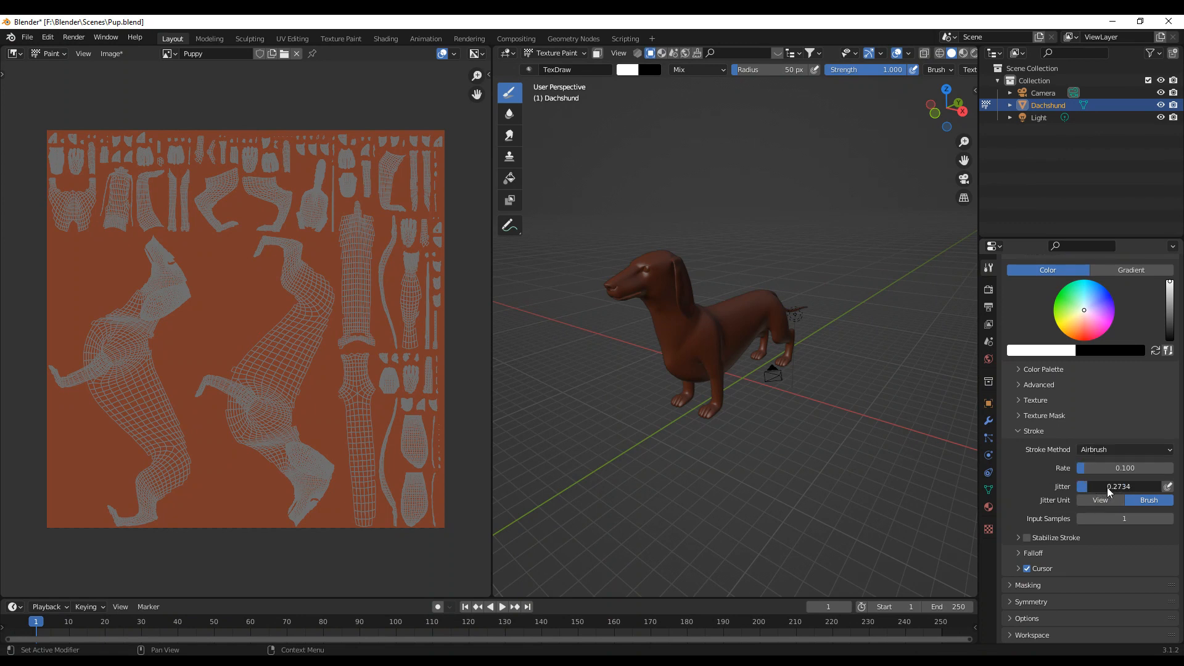
# Step: Set the brush jitter to 0.9065, try an airbrush stroke across the dachshund's body, and undo that stroke
pyautogui.moveTo(1131, 488); pyautogui.dragTo(1132, 488)
pyautogui.moveTo(690, 338); pyautogui.dragTo(757, 313)
pyautogui.hotkey('ctrl', 'z')
# Step: Apply the rounded falloff preset, test and undo a stroke, and pull the curve down with a point at X 0.68721, Y 0.43125
pyautogui.click(1027, 553)
pyautogui.scroll(-5, 1025, 555)
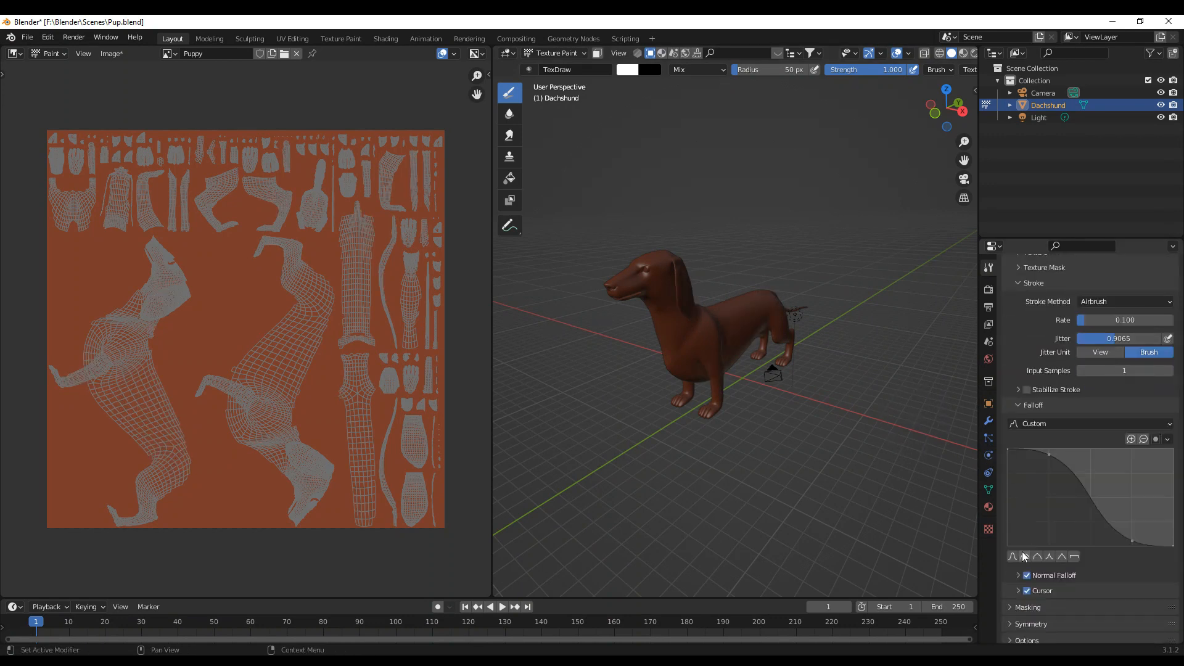
pyautogui.click(1025, 556)
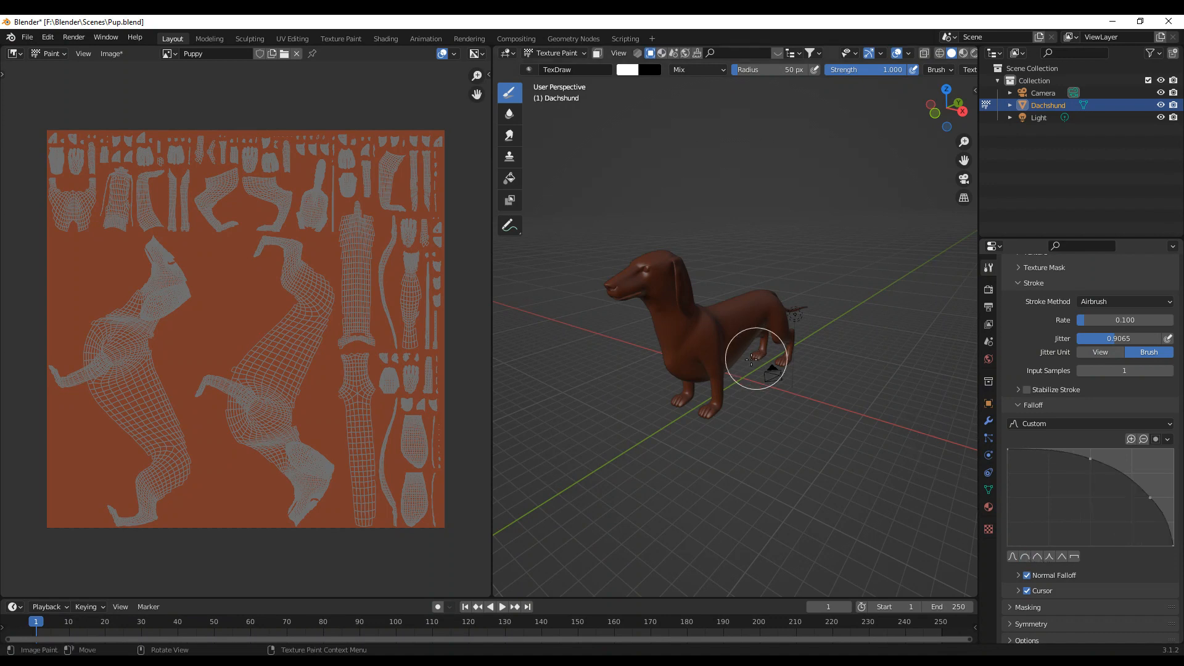
pyautogui.moveTo(757, 358); pyautogui.dragTo(730, 356)
pyautogui.hotkey('ctrl', 'z')
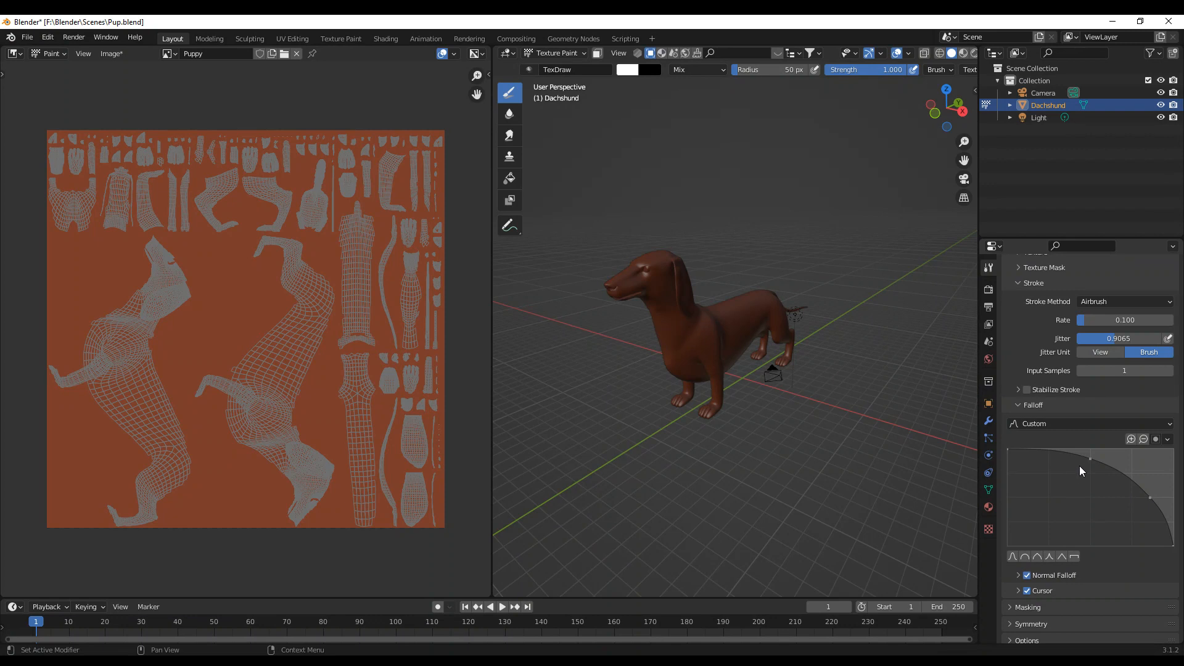
pyautogui.moveTo(1090, 459)
pyautogui.mouseDown()
pyautogui.moveTo(1075, 496)
pyautogui.moveTo(1113, 503)
pyautogui.moveTo(1104, 509)
pyautogui.mouseUp()
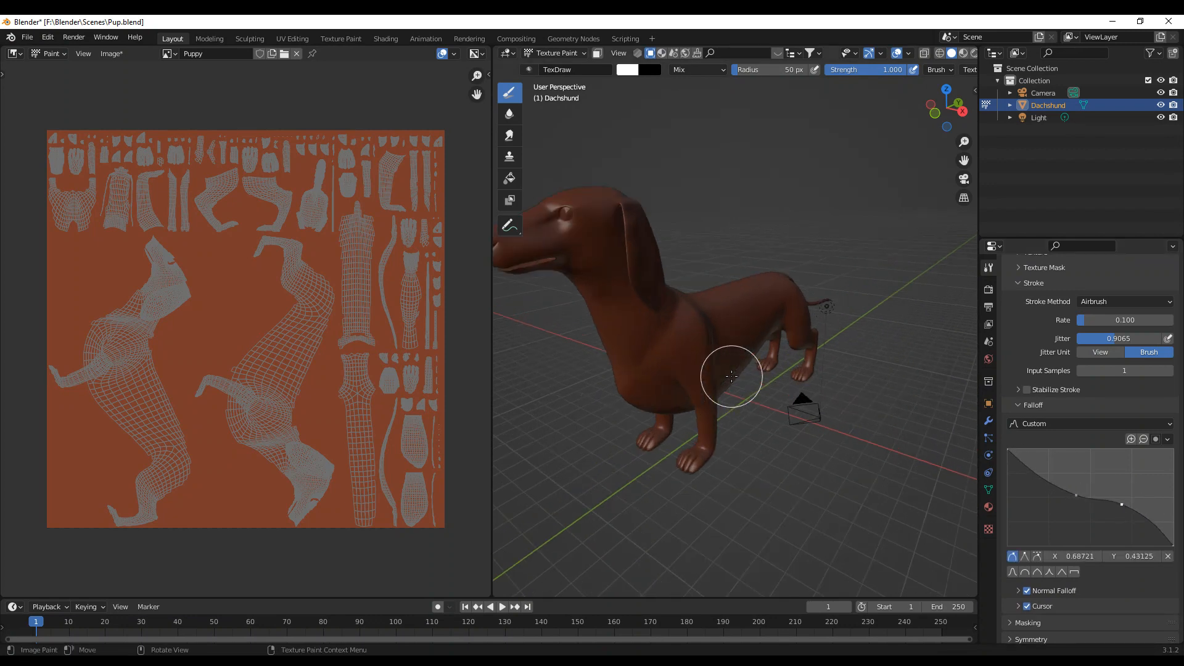
# Step: Switch to the Fill tool and set its color to a linear gradient running from black to brown
pyautogui.scroll(8, 1098, 365)
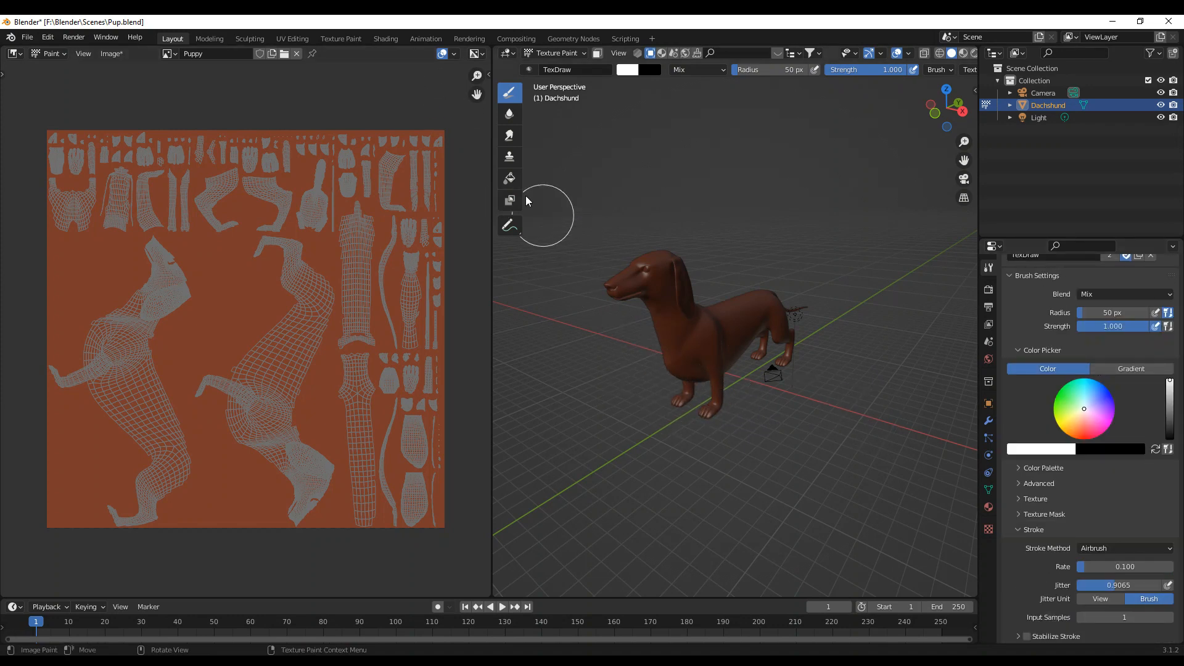
pyautogui.click(509, 178)
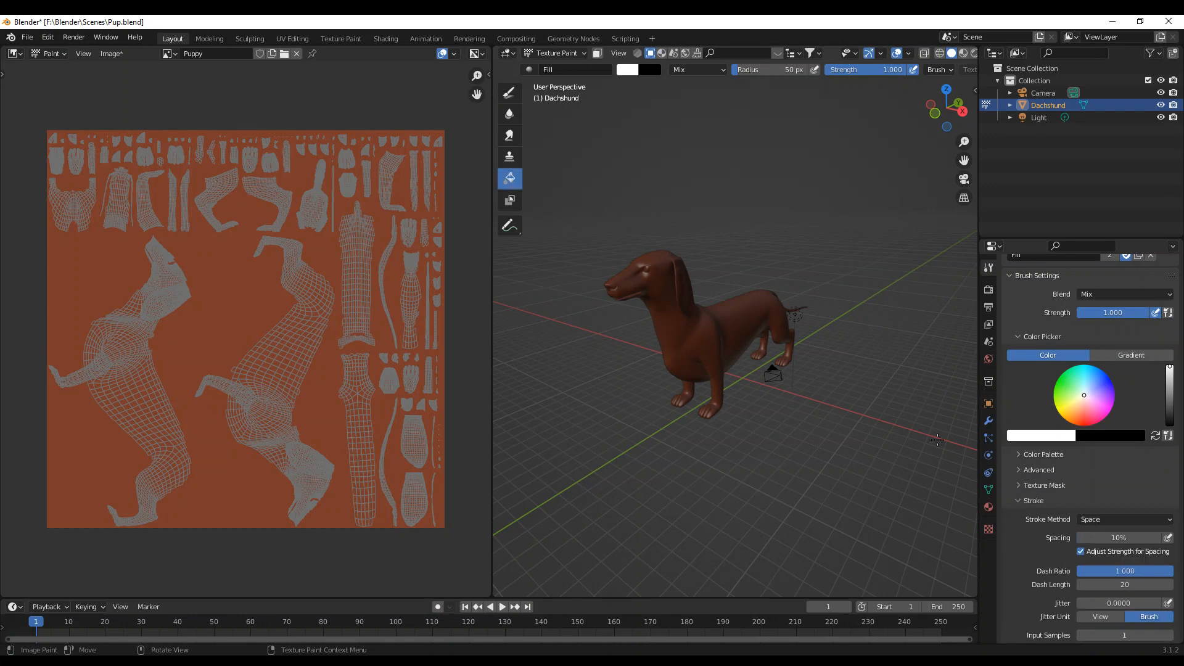
pyautogui.scroll(3, 1114, 438)
pyautogui.click(1126, 431)
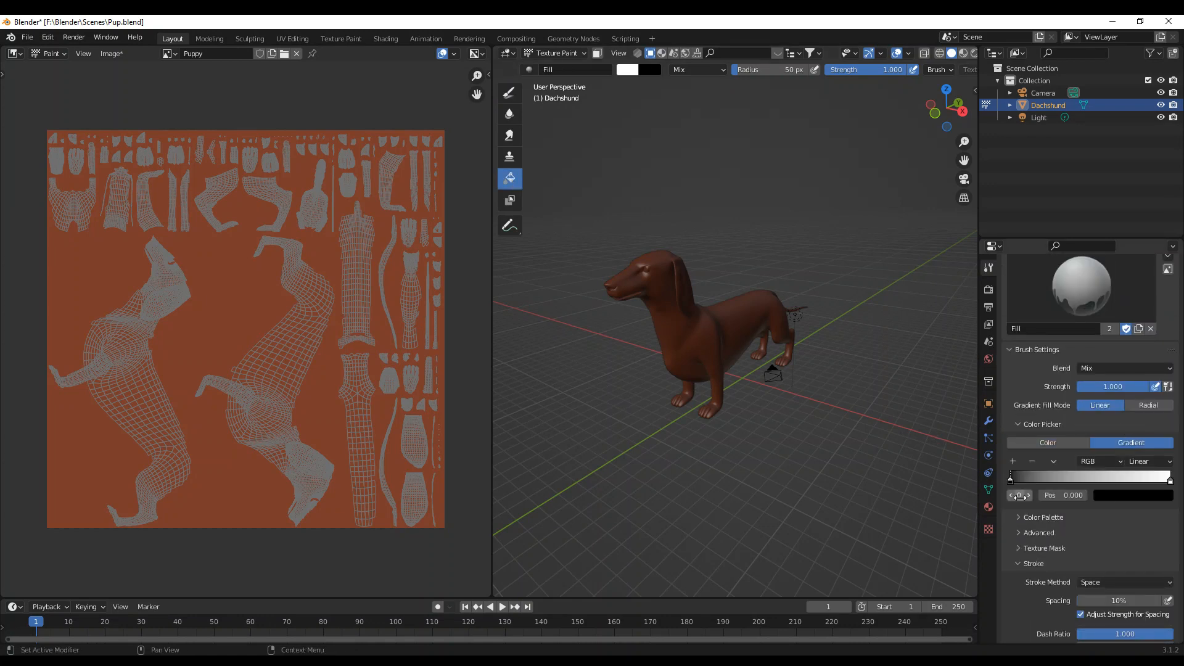
pyautogui.click(1170, 481)
pyautogui.click(1135, 496)
pyautogui.moveTo(1120, 403)
pyautogui.mouseDown()
pyautogui.moveTo(1097, 398)
pyautogui.moveTo(1104, 391)
pyautogui.mouseUp()
pyautogui.click(1162, 370)
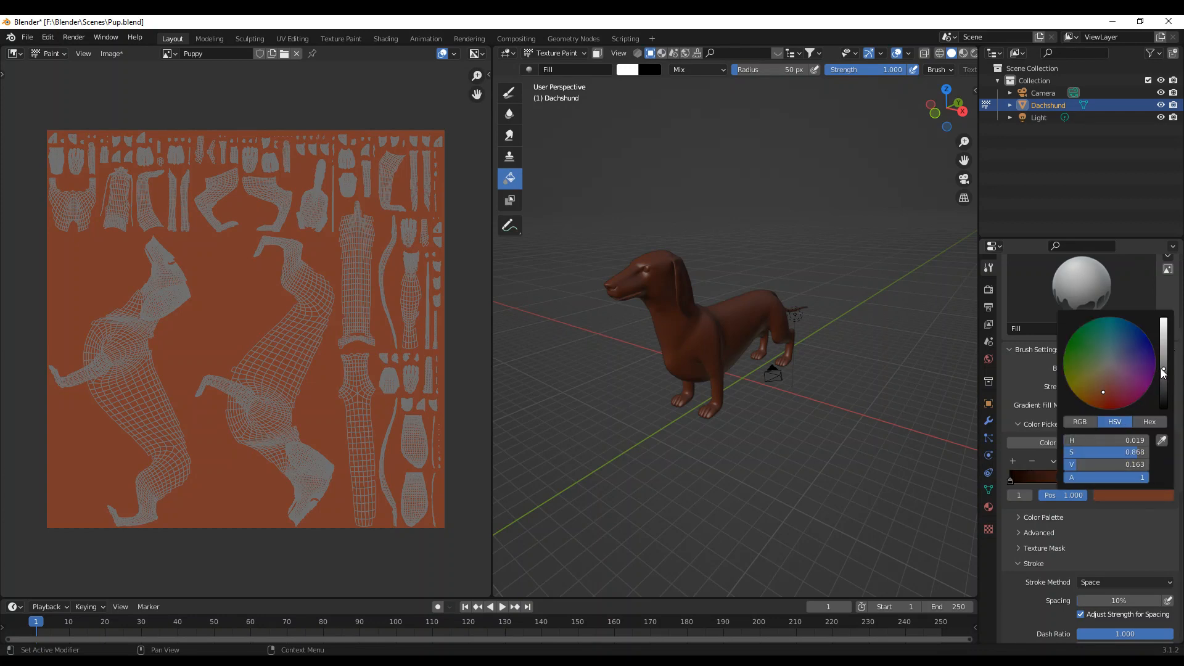
pyautogui.click(1109, 386)
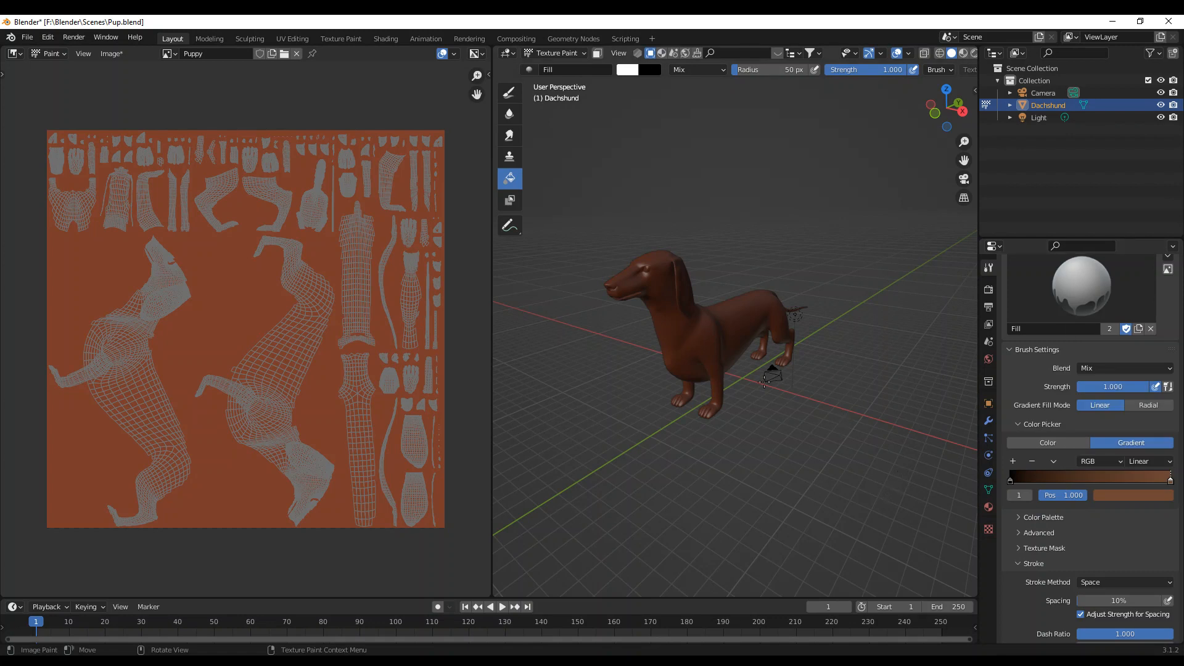
# Step: Fill the dachshund with the gradient from its feet up to its back, in the perspective and side views
pyautogui.moveTo(736, 353); pyautogui.dragTo(733, 281)
pyautogui.moveTo(774, 456); pyautogui.dragTo(720, 367, button='middle')
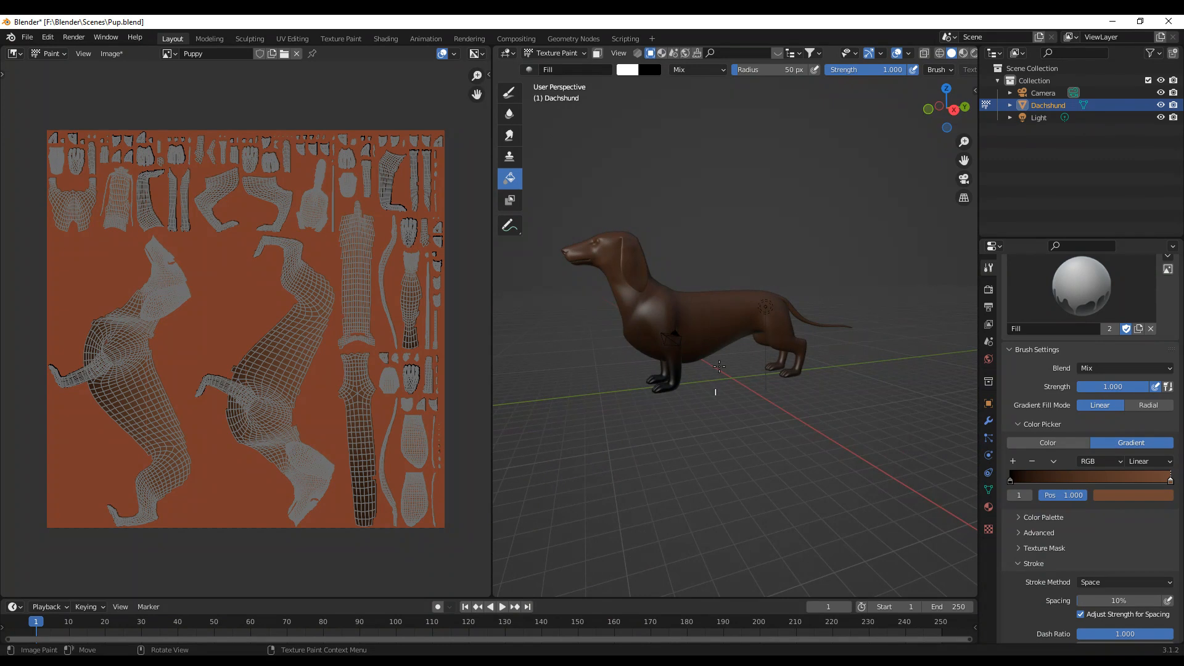
pyautogui.moveTo(718, 394); pyautogui.dragTo(721, 228)
pyautogui.moveTo(707, 380); pyautogui.dragTo(700, 241)
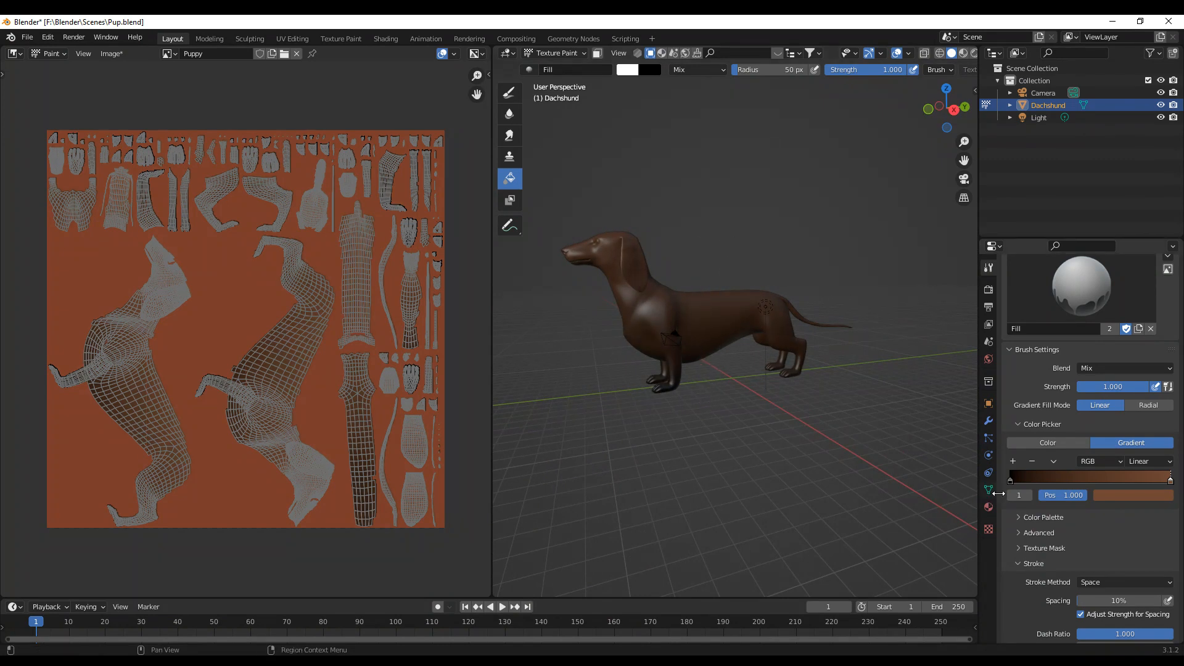
# Step: Switch the 3D viewport to Material Preview shading and inspect the gradient around the dachshund
pyautogui.click(964, 53)
pyautogui.moveTo(852, 475); pyautogui.dragTo(900, 471, button='middle')
pyautogui.moveTo(713, 364); pyautogui.dragTo(634, 387, button='middle')
# Step: Return to the Draw brush and set its stroke jitter to 7
pyautogui.click(515, 92)
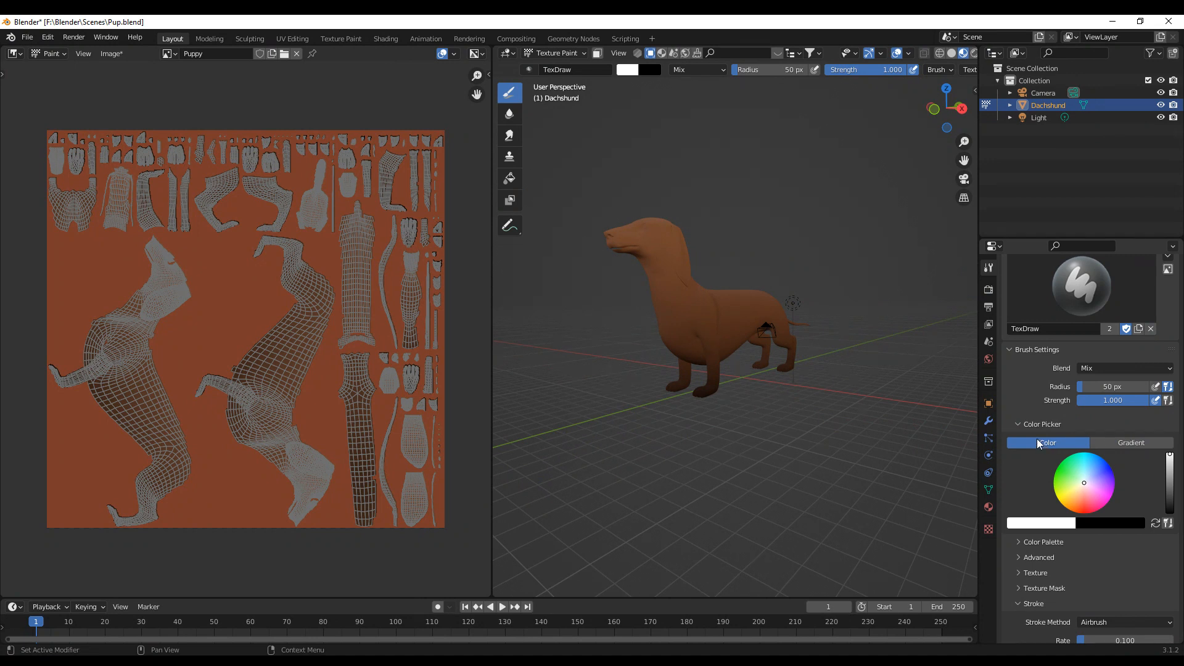
pyautogui.scroll(-10, 1107, 375)
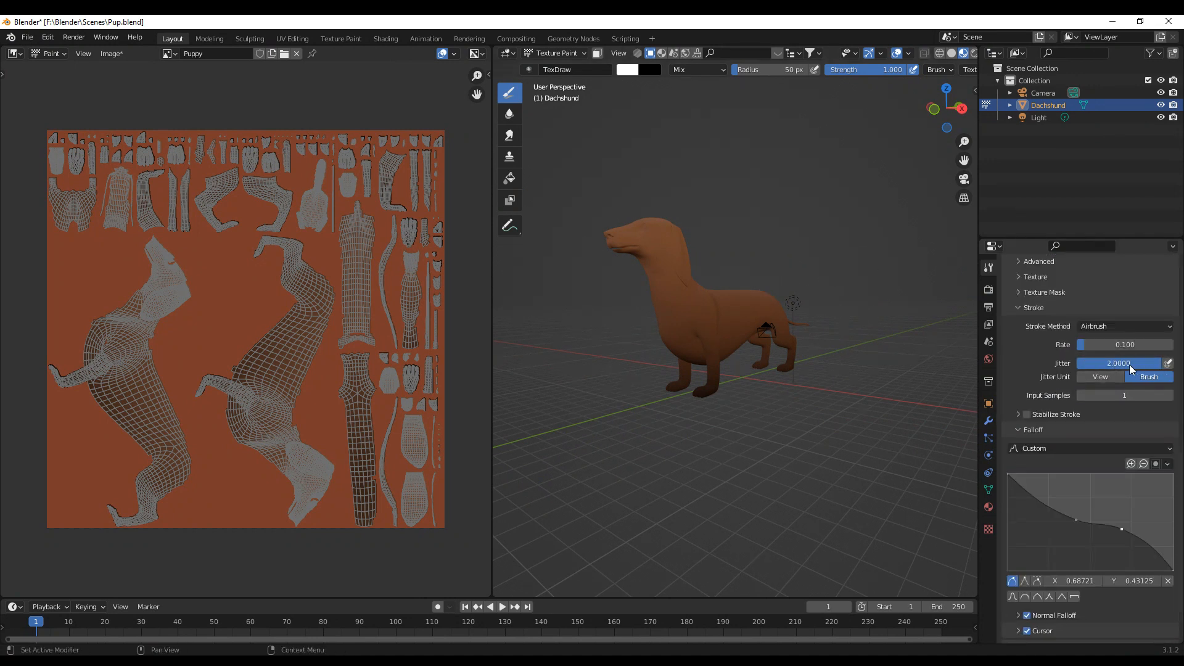
pyautogui.write('7')
pyautogui.press('Return')
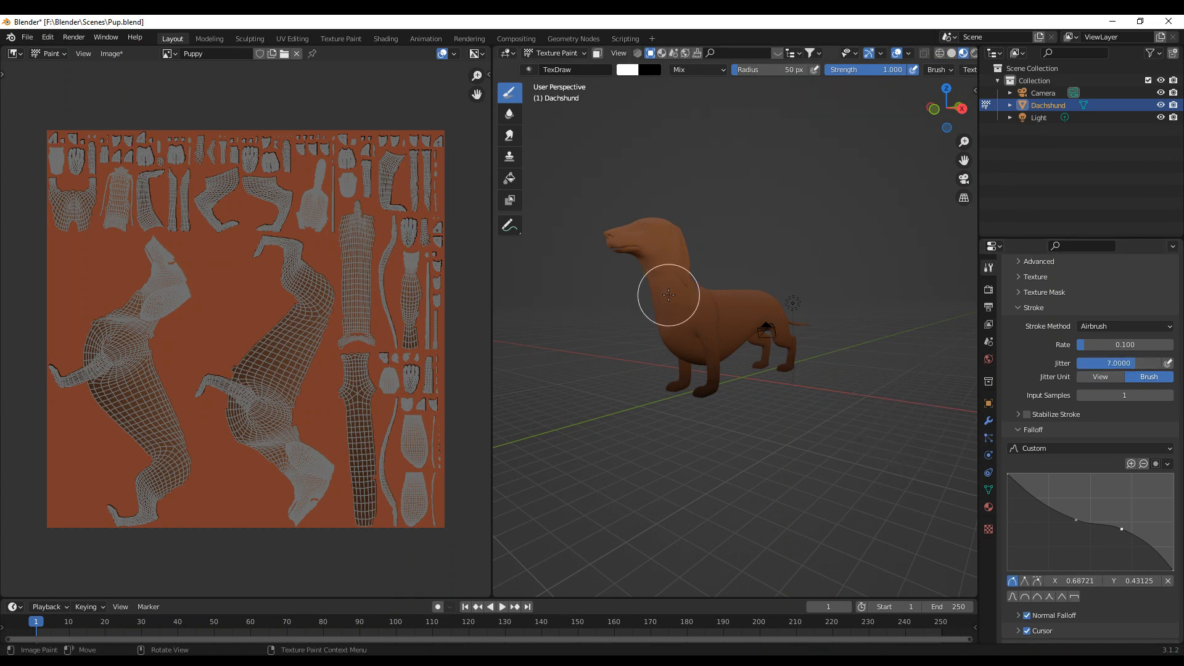
# Step: Turn the dachshund side-on, check the brushes available for the Draw tool, and keep TexDraw
pyautogui.moveTo(759, 374); pyautogui.dragTo(783, 415, button='middle')
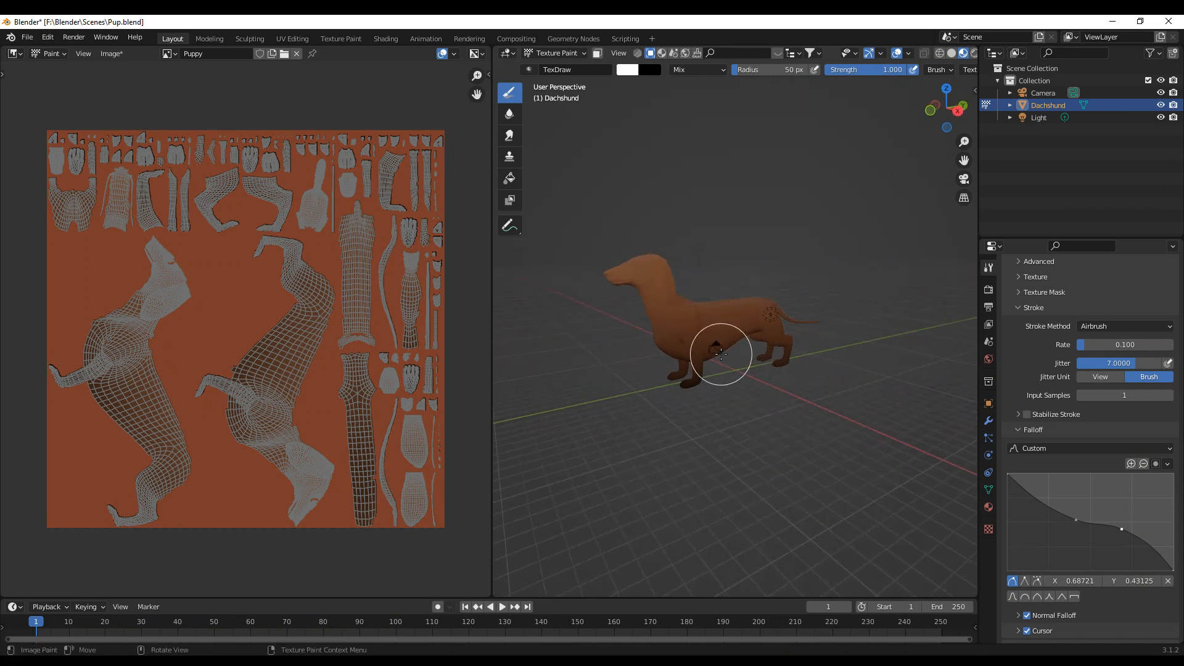
pyautogui.moveTo(860, 446); pyautogui.dragTo(846, 454, button='middle')
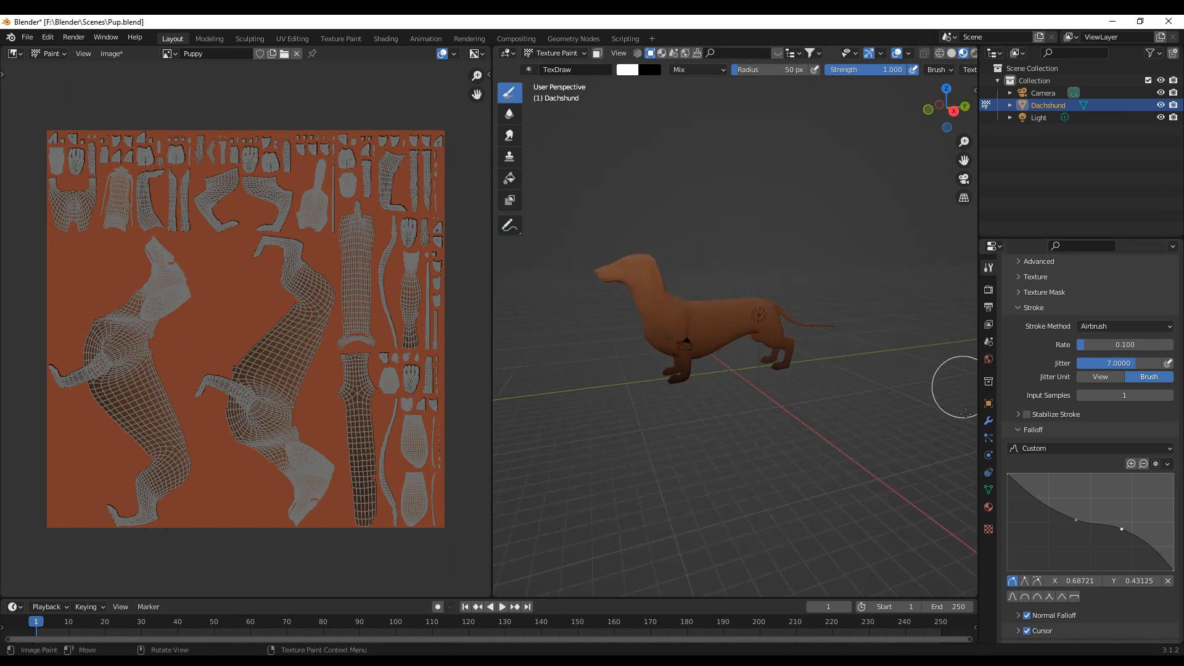
pyautogui.scroll(8, 1109, 451)
pyautogui.scroll(3, 1109, 450)
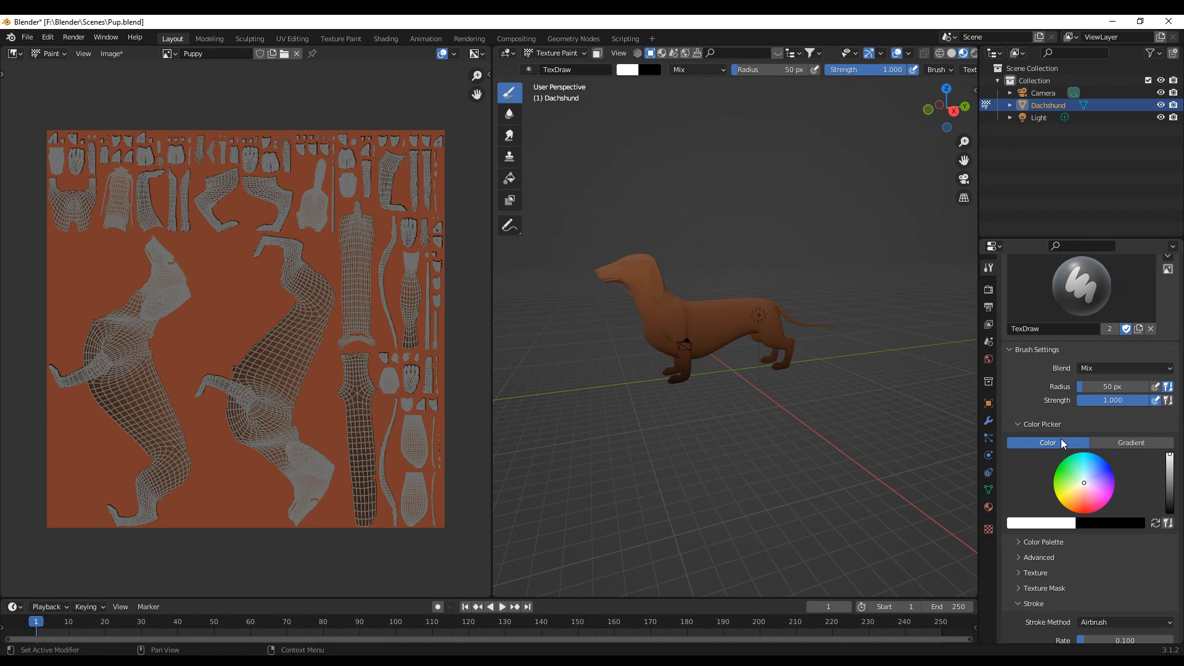
pyautogui.scroll(6, 1045, 323)
pyautogui.click(1067, 456)
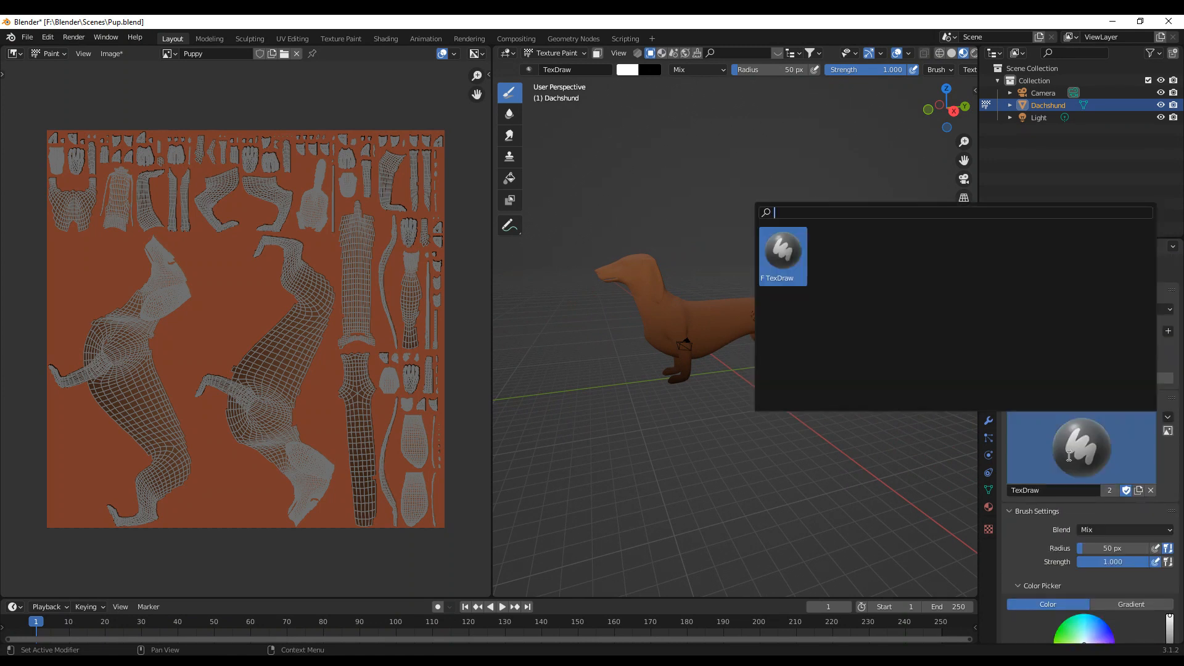
pyautogui.click(785, 273)
# Step: Try a white 50 px airbrush dab on the dachshund's neck area and undo it
pyautogui.scroll(-5, 1049, 556)
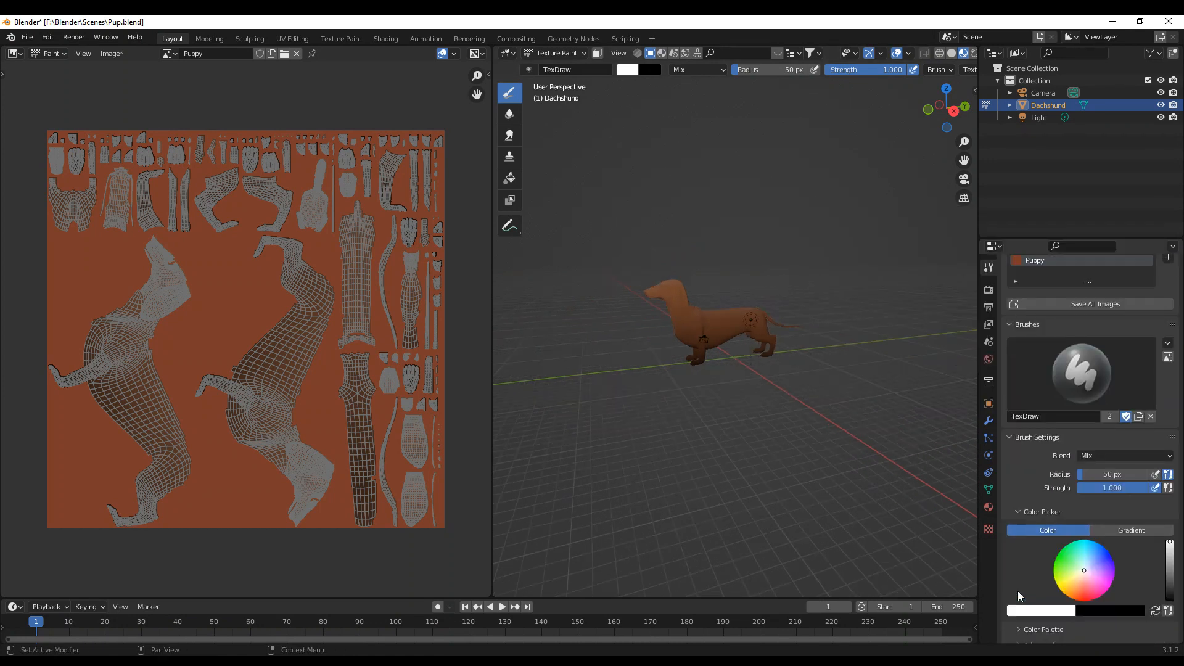
pyautogui.scroll(3, 703, 328)
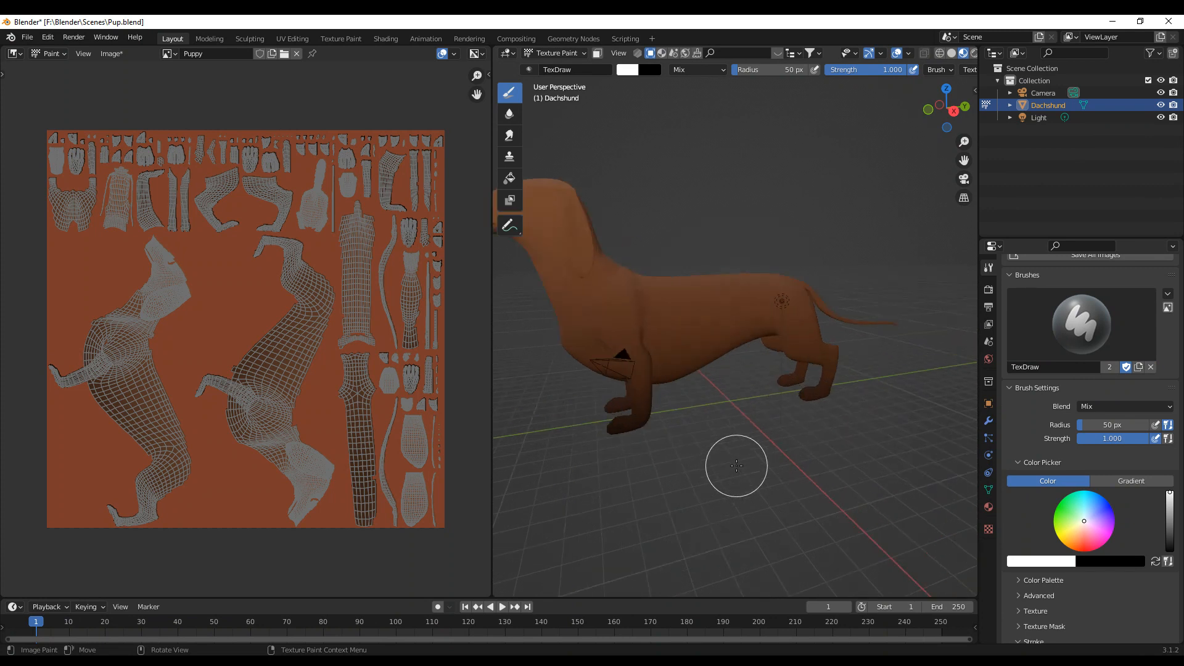
pyautogui.click(598, 263)
pyautogui.scroll(-4, 715, 425)
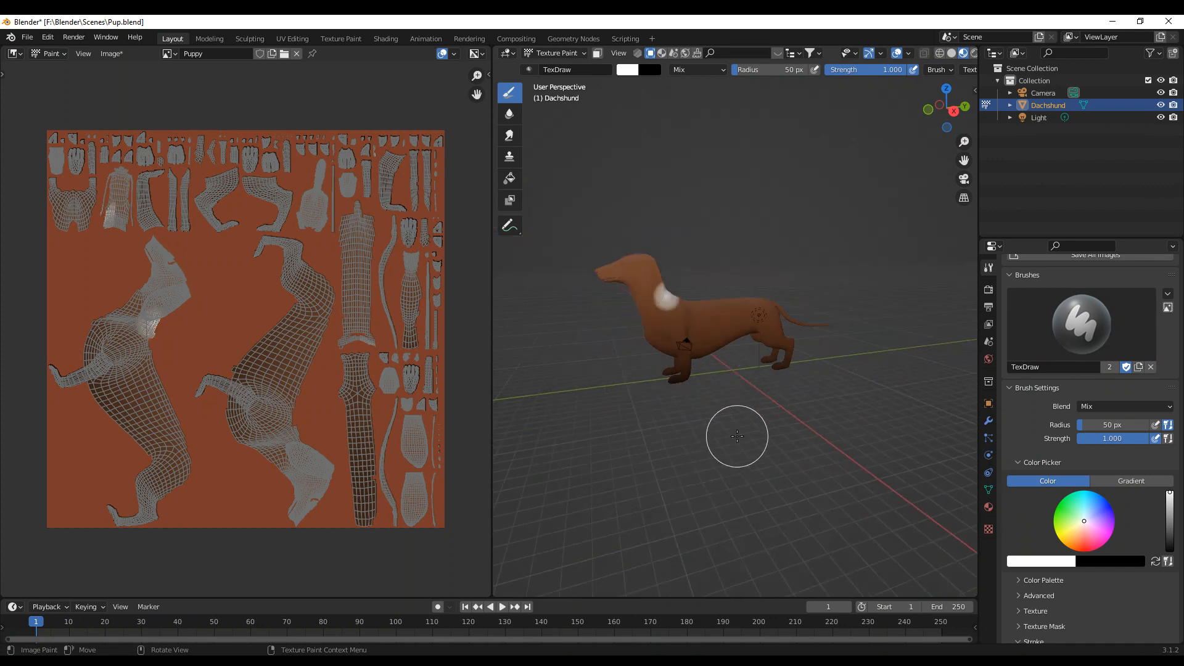
pyautogui.hotkey('ctrl', 'z')
# Step: Reduce the brush radius to 6 px and scatter small white spots over the dachshund's neck, flank and legs
pyautogui.moveTo(760, 72); pyautogui.dragTo(744, 66)
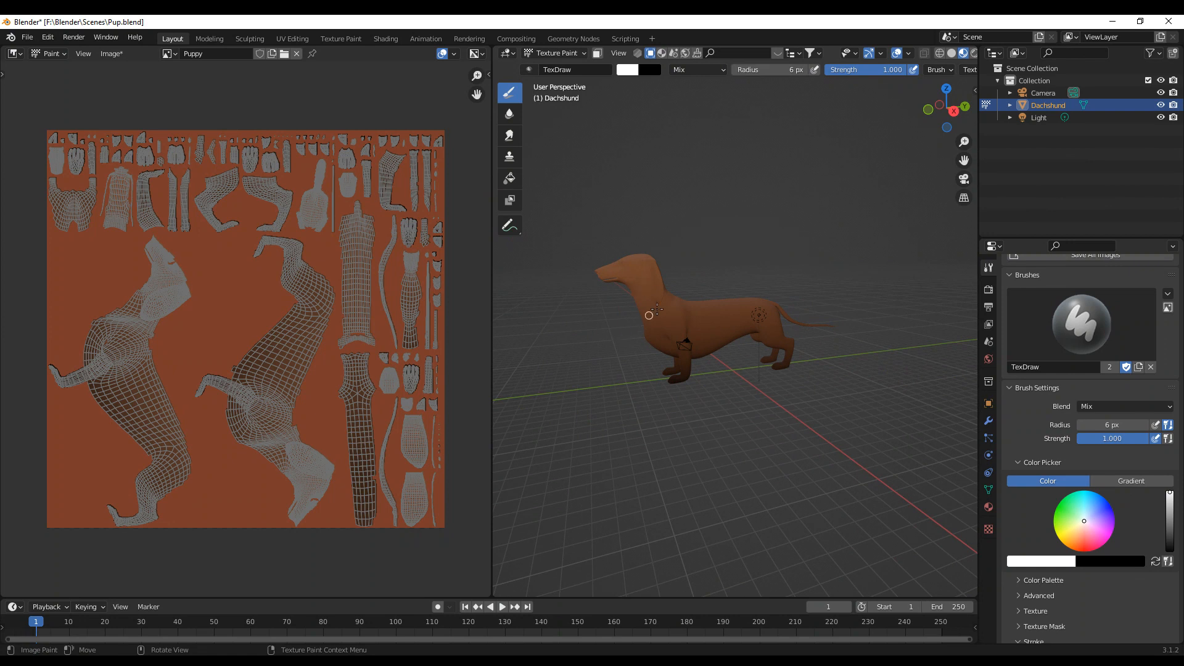
pyautogui.moveTo(684, 316)
pyautogui.mouseDown()
pyautogui.moveTo(746, 317)
pyautogui.moveTo(777, 336)
pyautogui.moveTo(670, 311)
pyautogui.mouseUp()
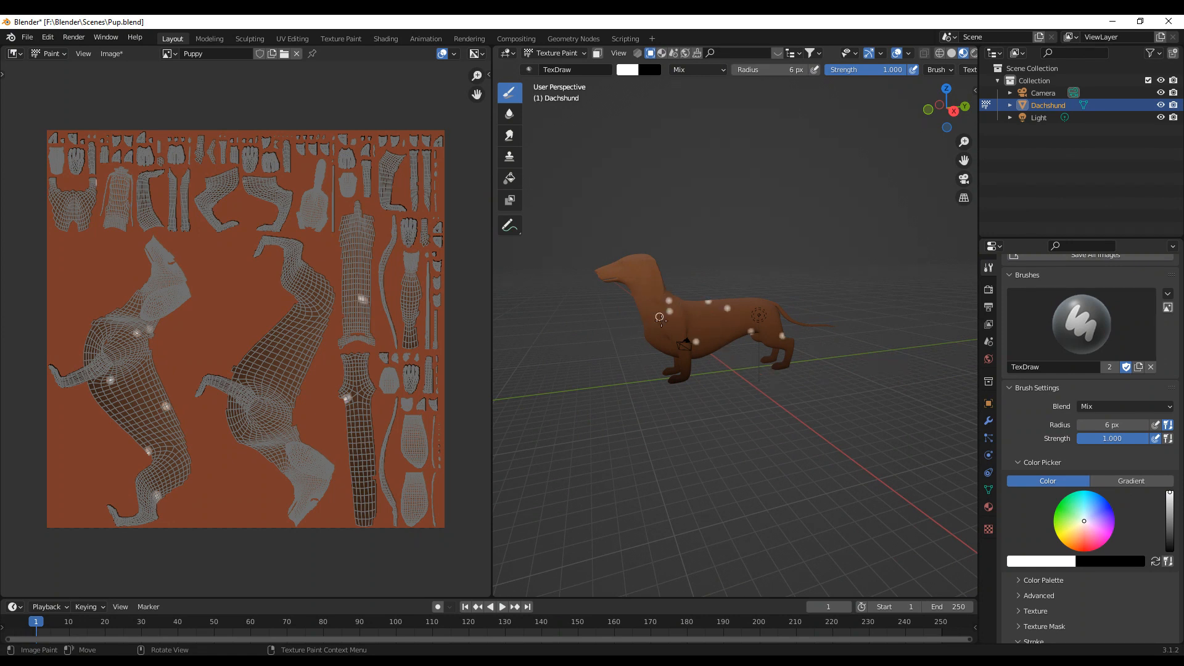
pyautogui.click(658, 329)
pyautogui.click(755, 320)
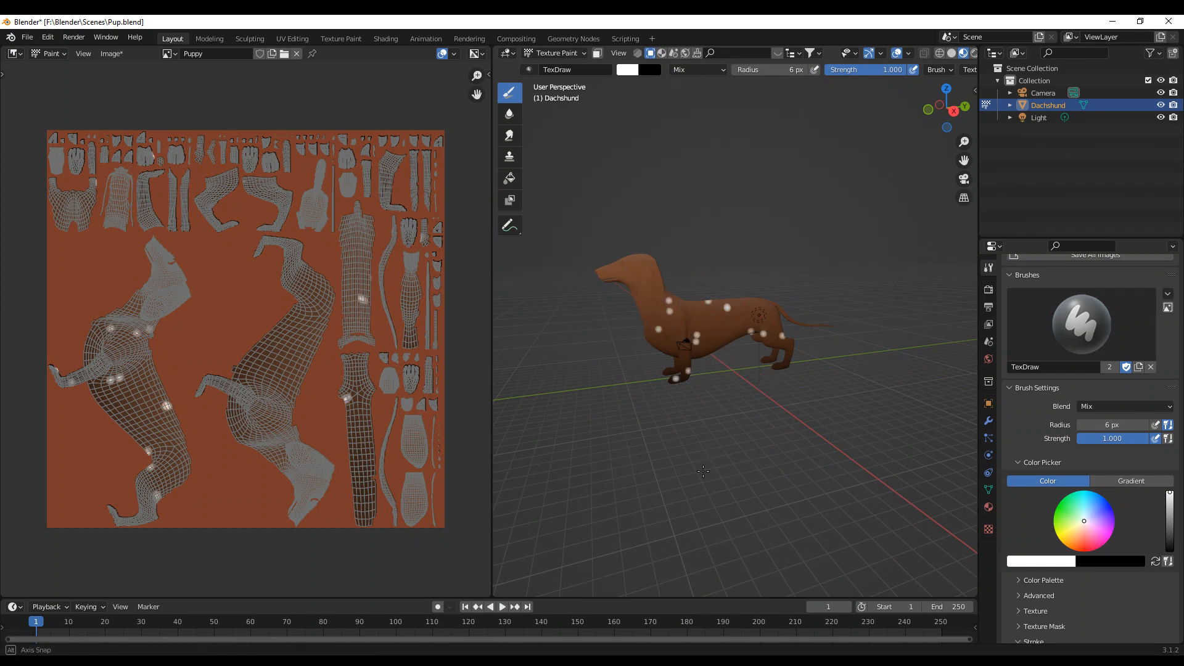
# Step: Scatter small white spots over the back, chest and flank on the dachshund's other side
pyautogui.moveTo(719, 333); pyautogui.dragTo(816, 498, button='middle')
pyautogui.moveTo(703, 506); pyautogui.dragTo(771, 352, button='middle')
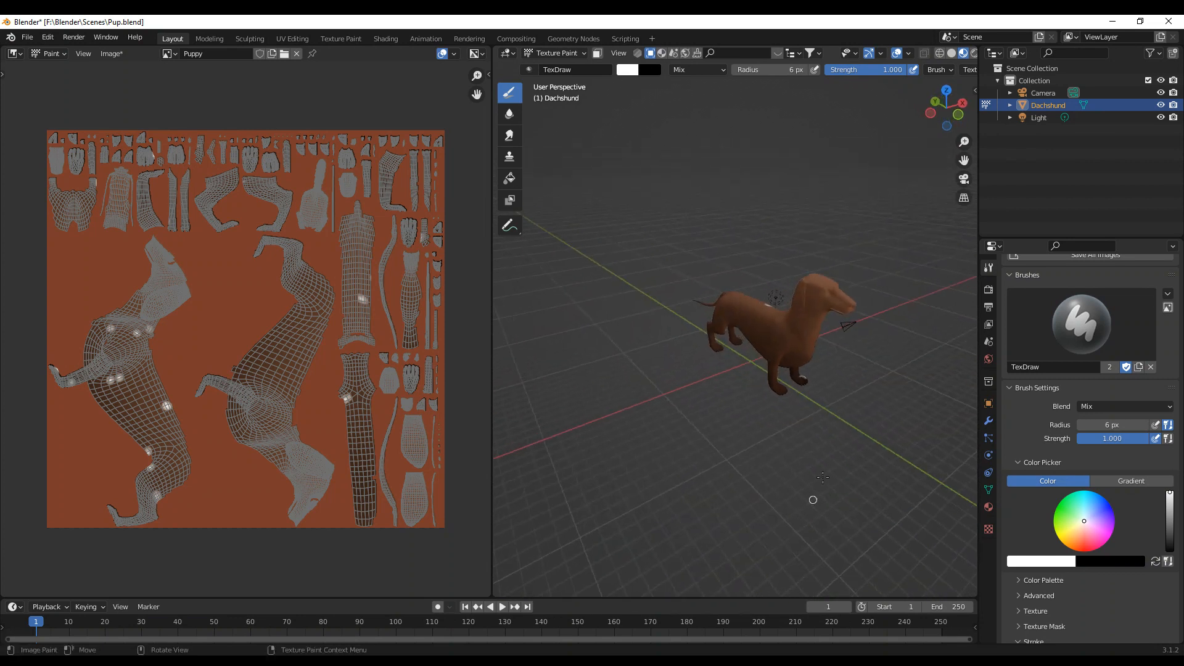
pyautogui.click(770, 343)
pyautogui.click(763, 334)
pyautogui.click(730, 297)
pyautogui.click(765, 323)
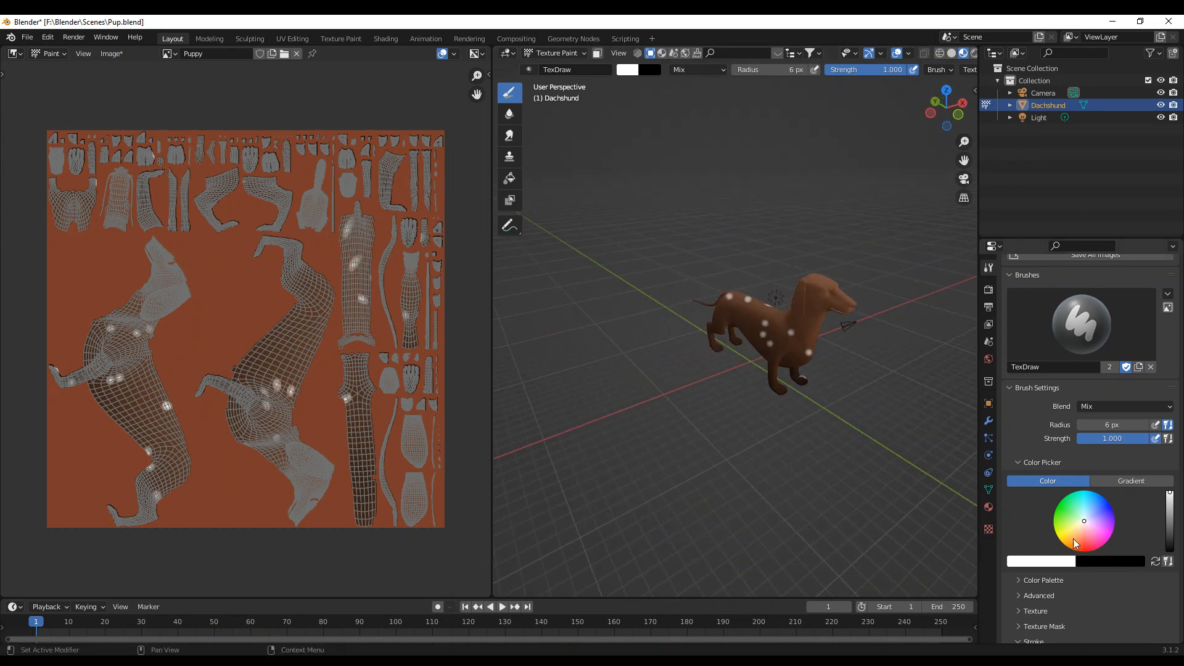
pyautogui.scroll(-6, 1119, 473)
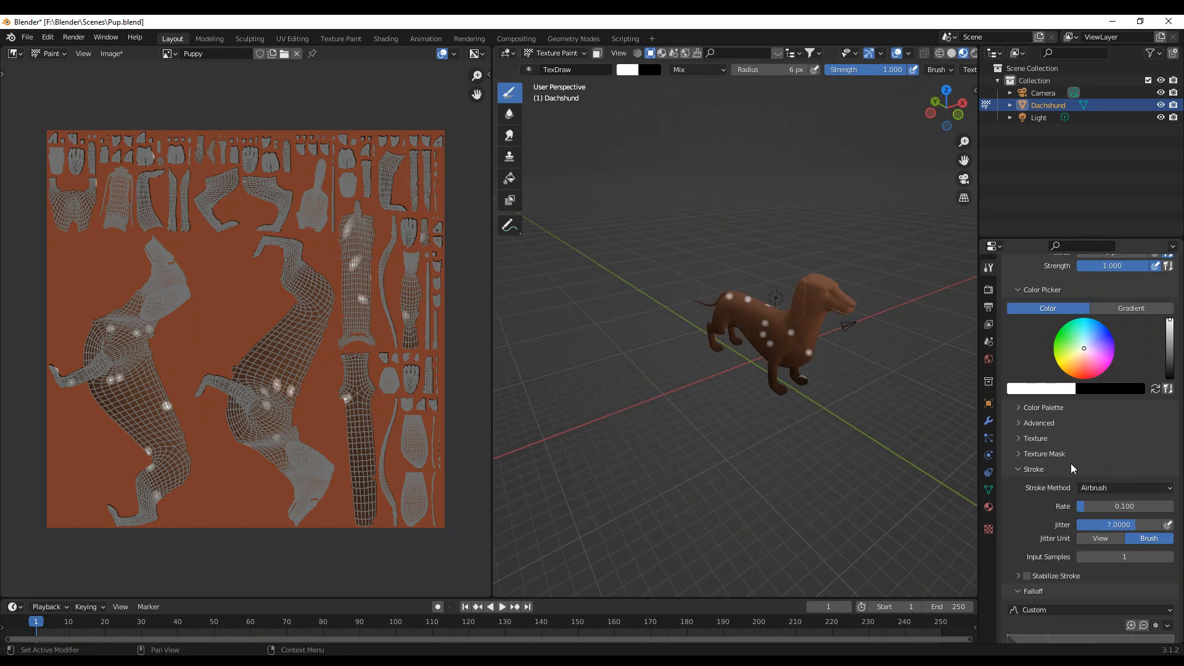
pyautogui.scroll(-4, 1020, 501)
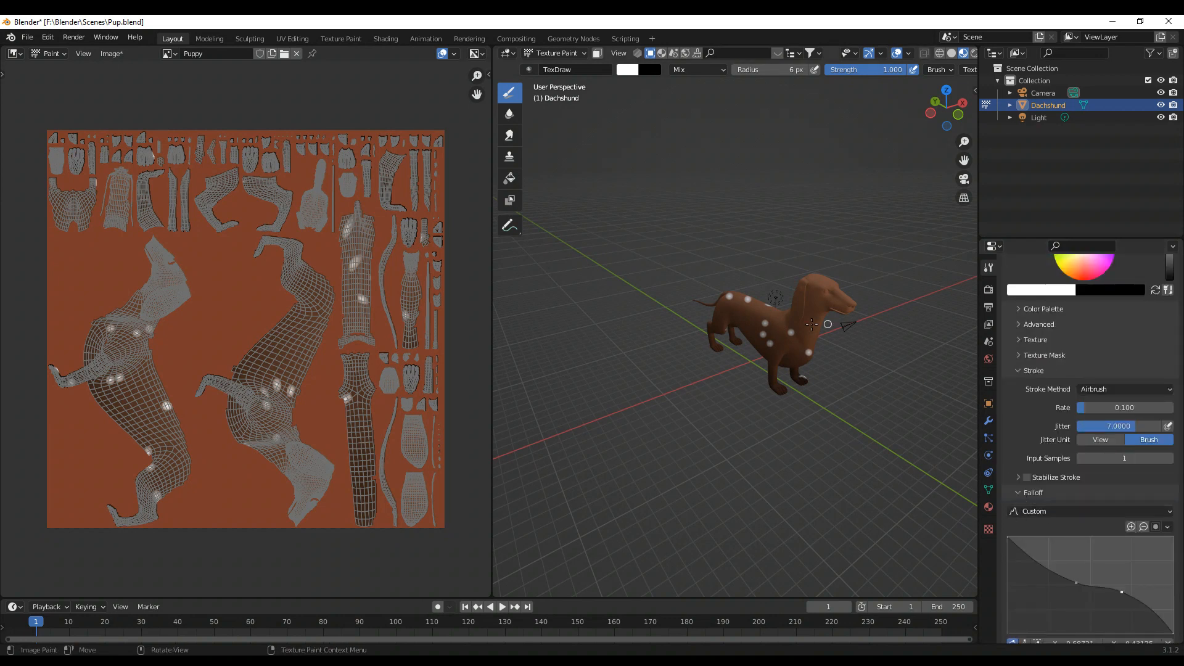
pyautogui.scroll(10, 1150, 455)
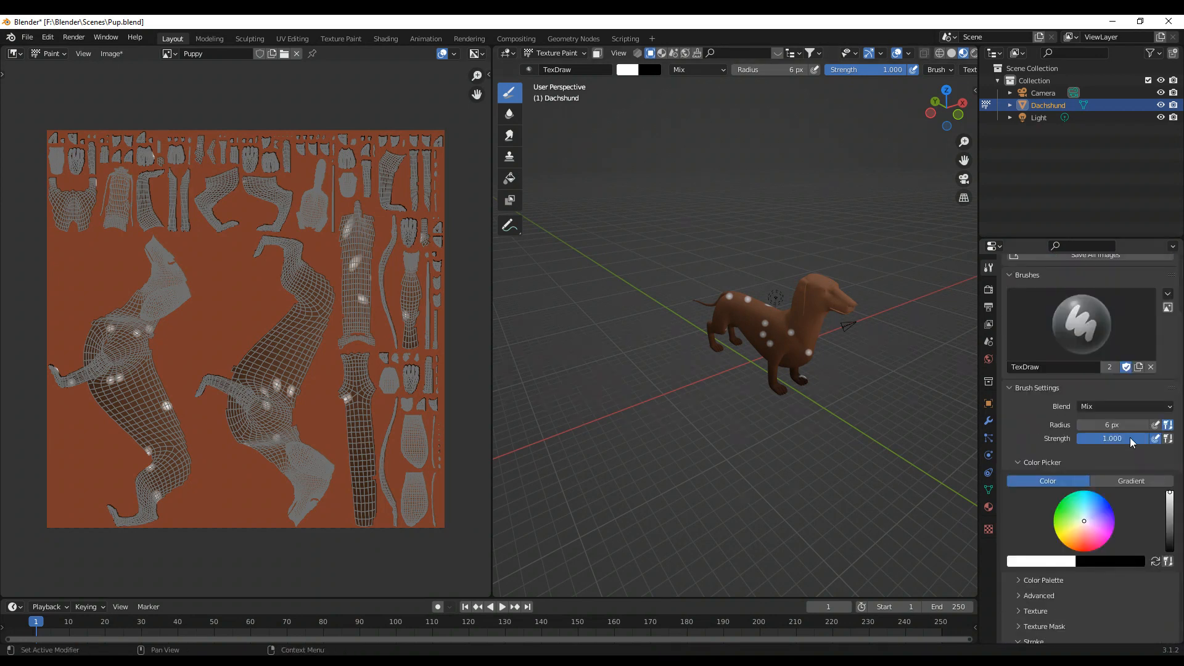
pyautogui.scroll(-10, 1107, 450)
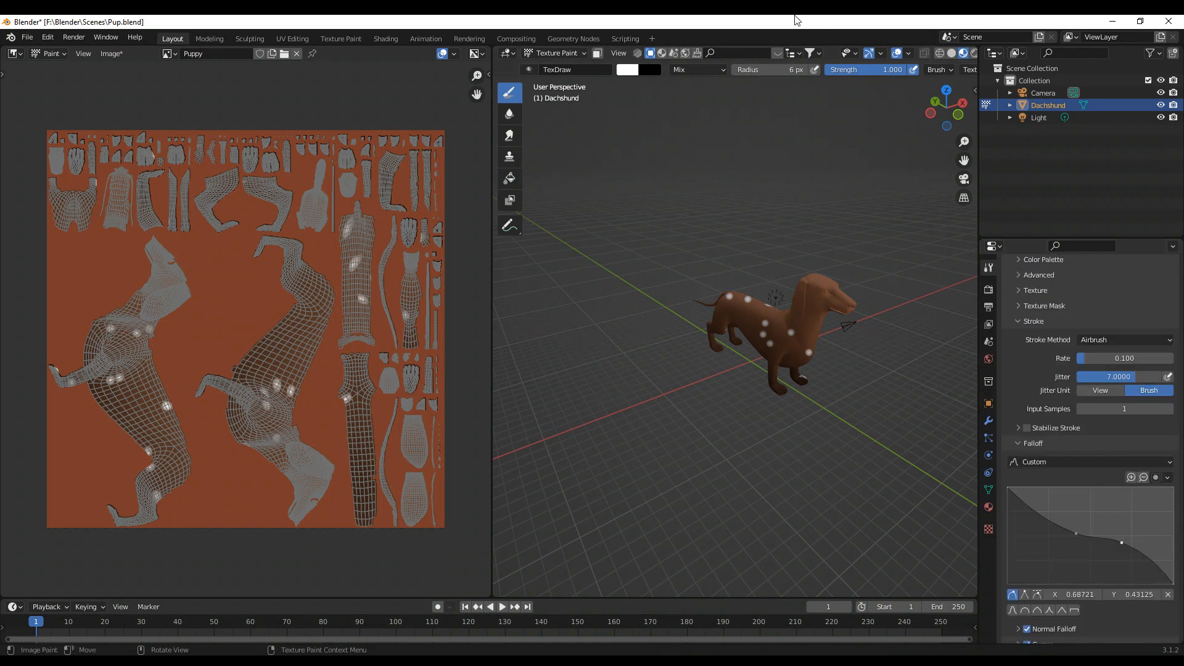
# Step: Save the painted texture image as Puppy.png in F:\Blender\Scenes, overwriting the existing file
pyautogui.click(110, 54)
pyautogui.click(109, 54)
pyautogui.click(111, 54)
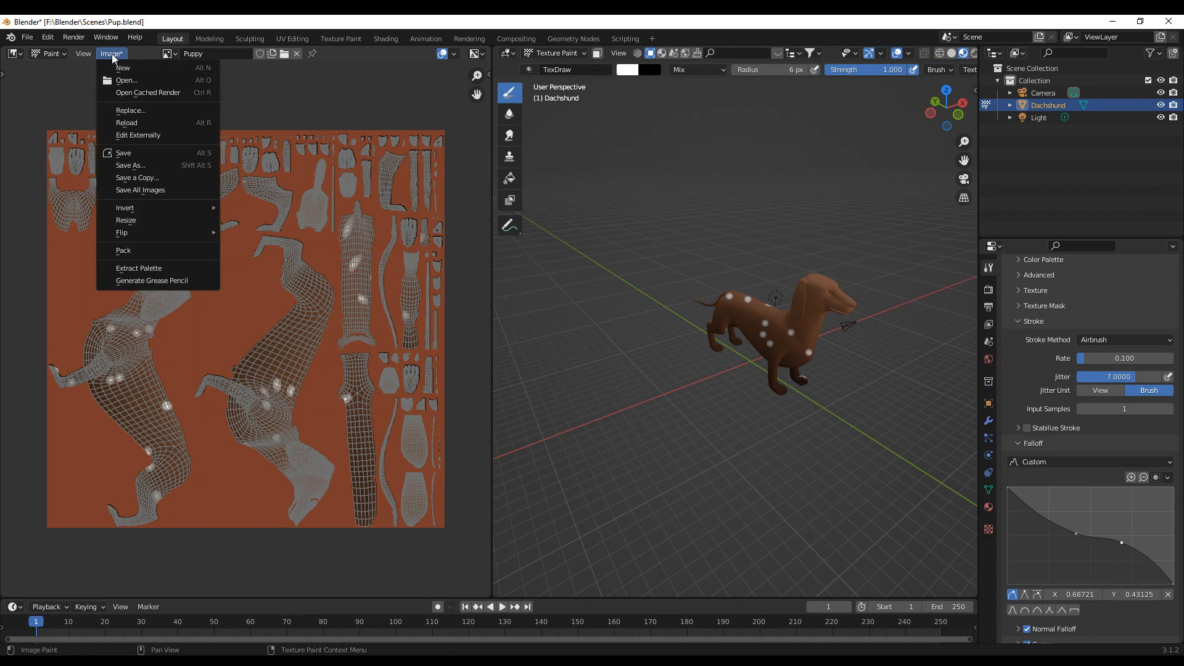
pyautogui.click(125, 154)
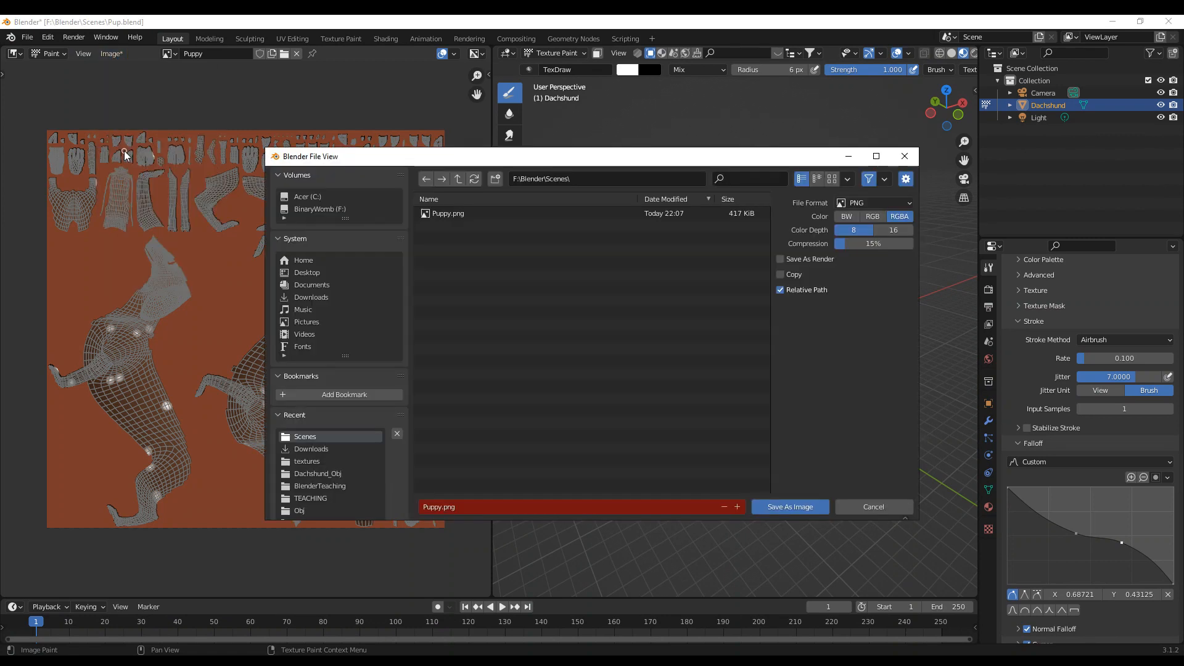
pyautogui.click(780, 511)
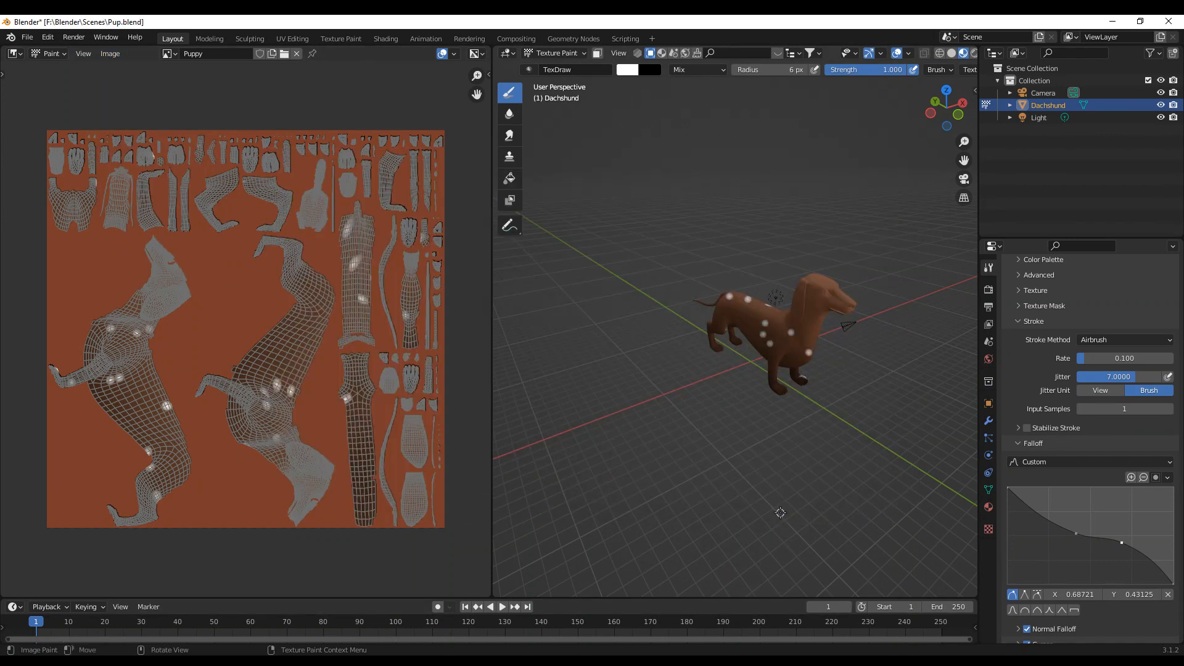
# Step: Duplicate the TexDraw brush to get a separate copy for painting with a mask
pyautogui.moveTo(827, 512); pyautogui.dragTo(864, 537, button='middle')
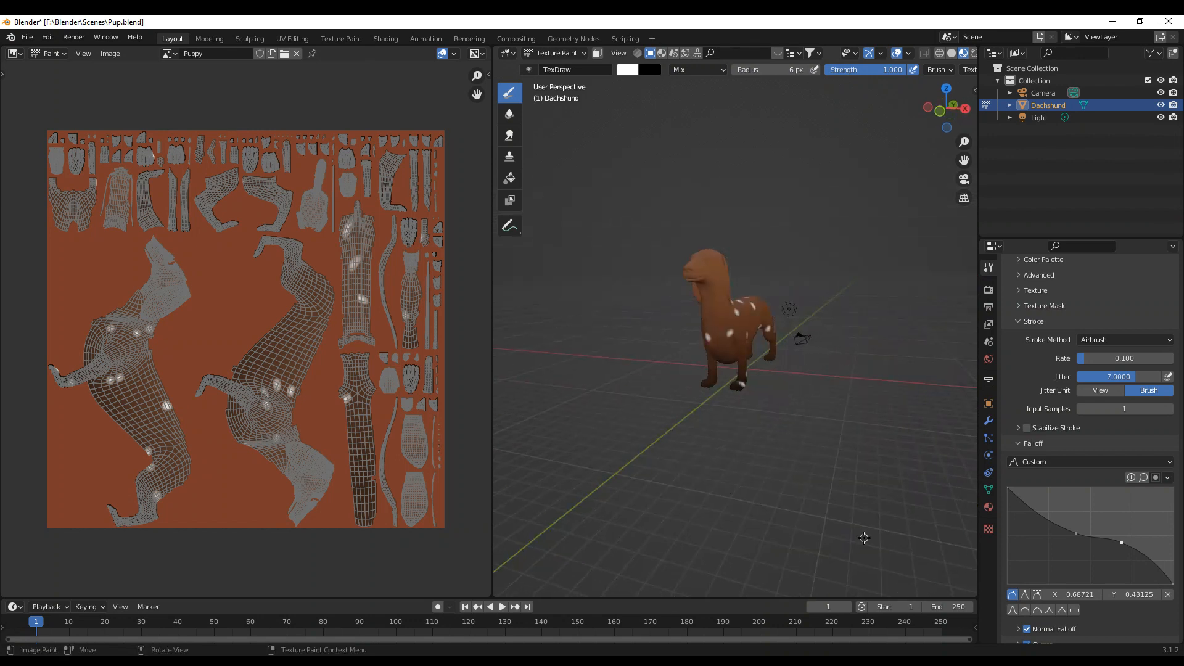
pyautogui.scroll(20, 1079, 465)
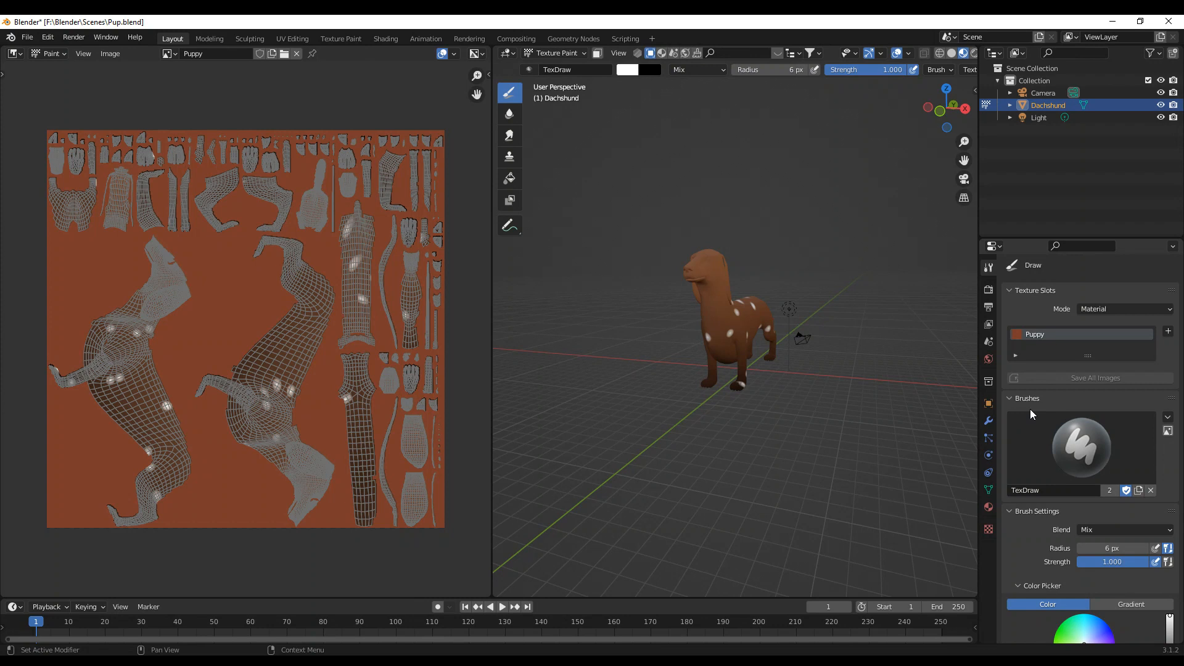
pyautogui.moveTo(837, 405); pyautogui.dragTo(793, 408, button='middle')
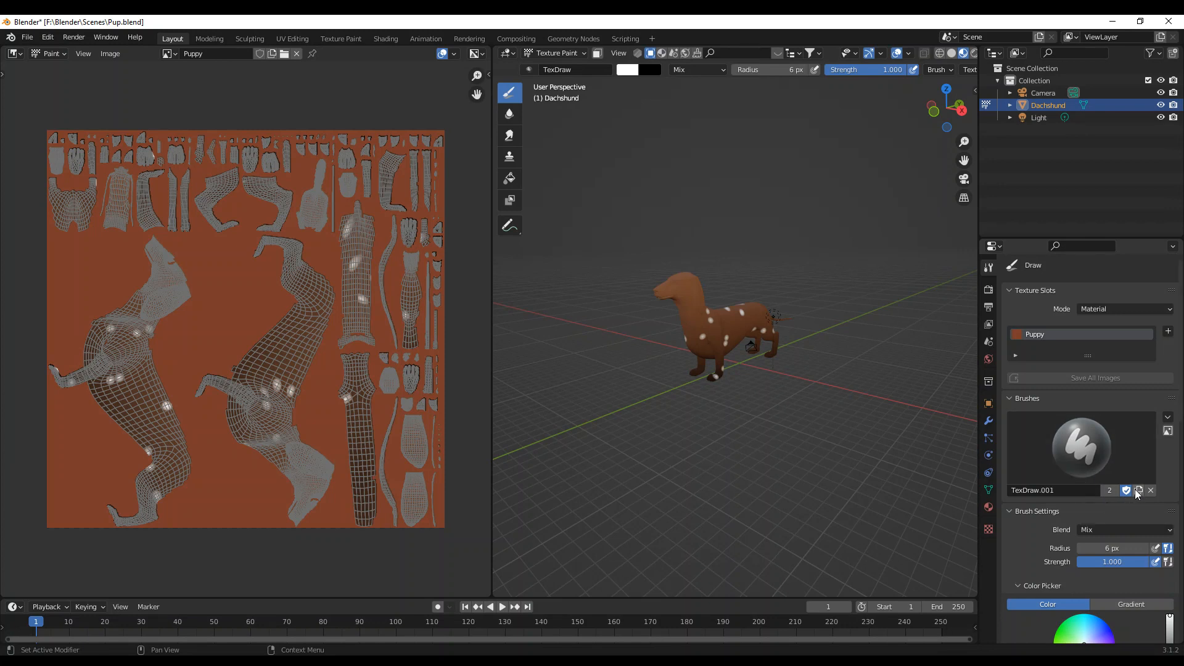
# Step: Add a new texture to the copied brush's Texture Mask and duplicate that texture
pyautogui.scroll(-8, 1075, 496)
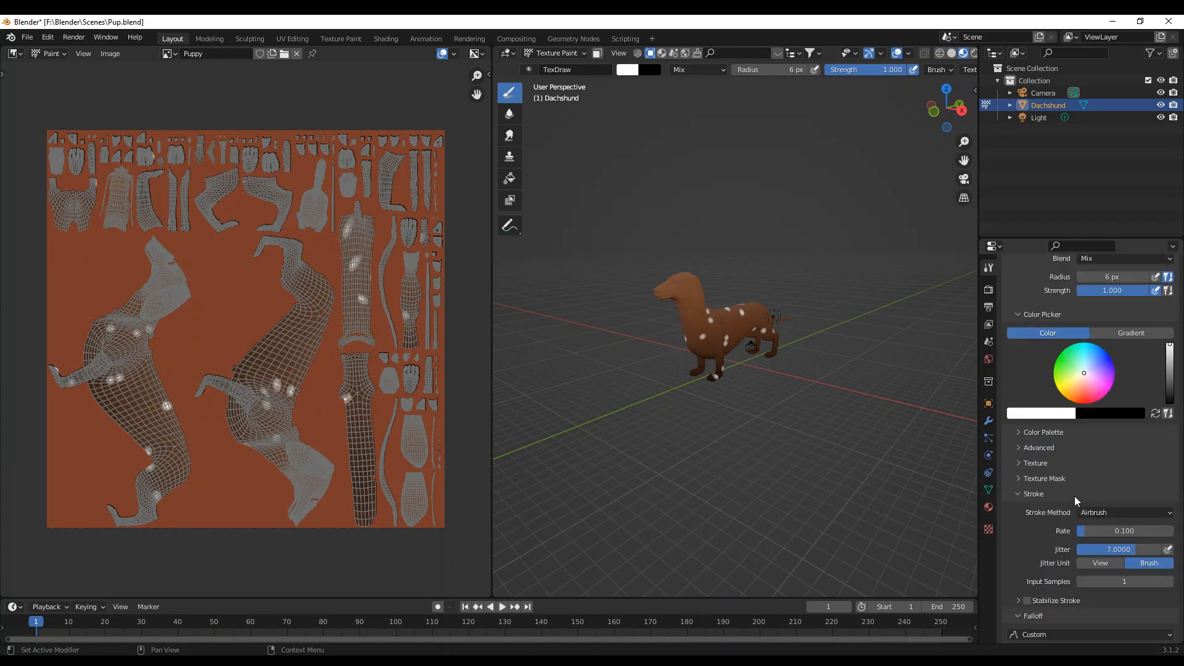
pyautogui.click(1020, 479)
pyautogui.scroll(-5, 1019, 480)
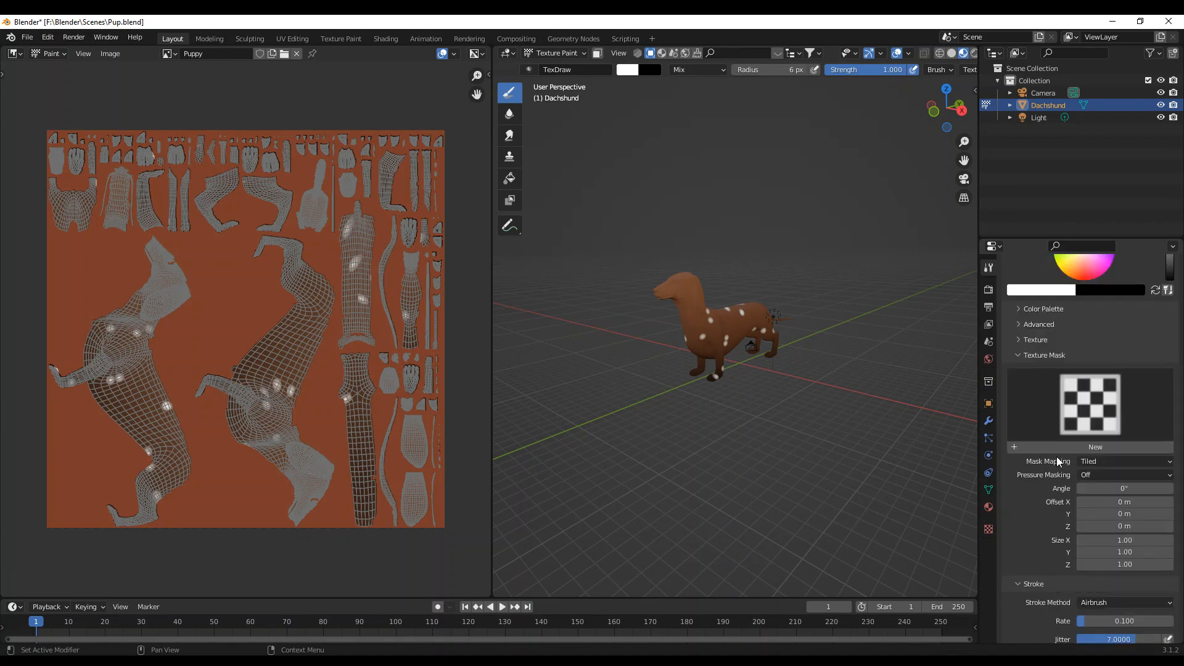
pyautogui.click(1083, 412)
pyautogui.click(1020, 449)
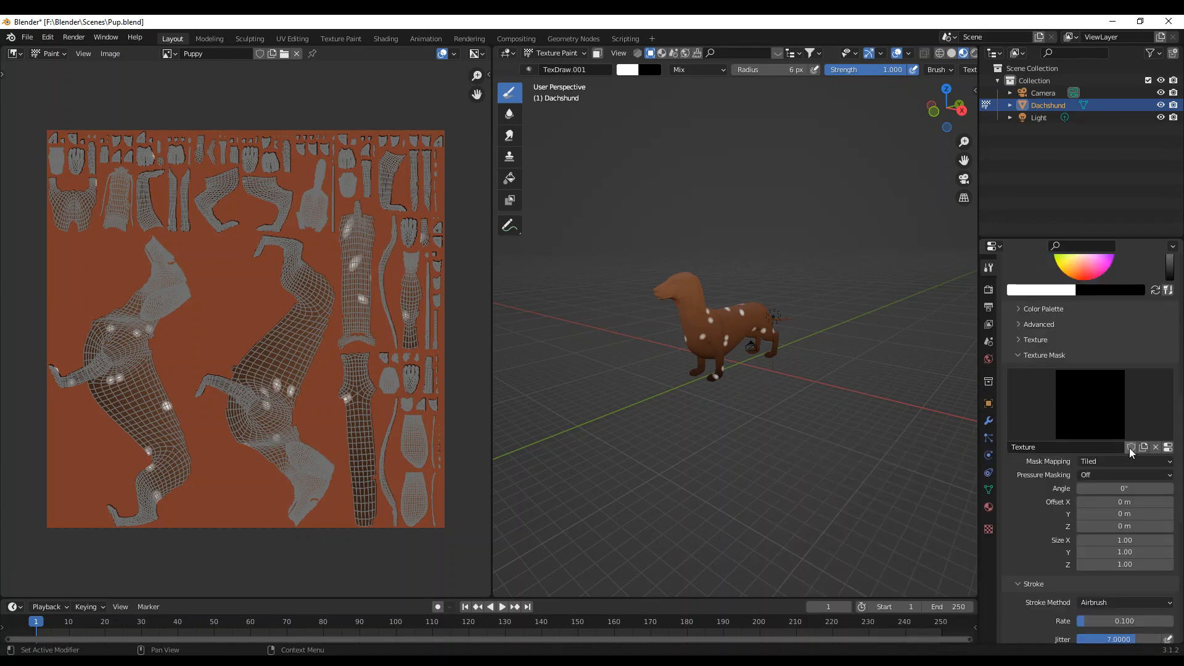
pyautogui.scroll(-5, 1067, 468)
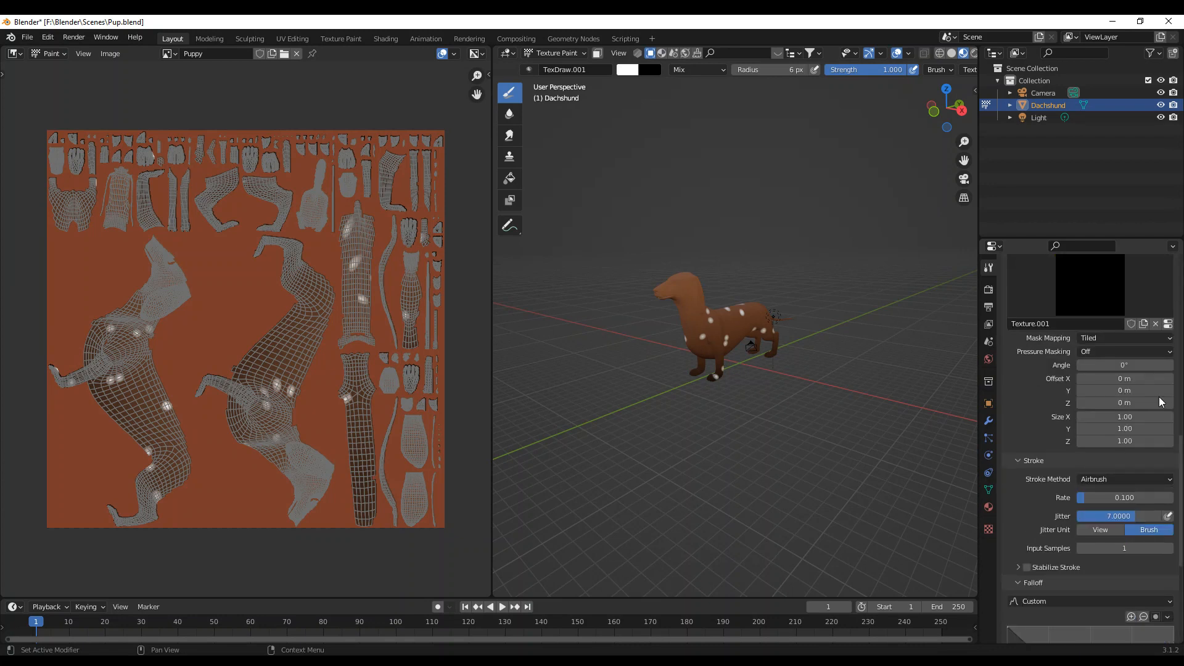
# Step: Load 04-displacement.png from the Downloads folder as the image of the brush mask texture
pyautogui.click(1169, 328)
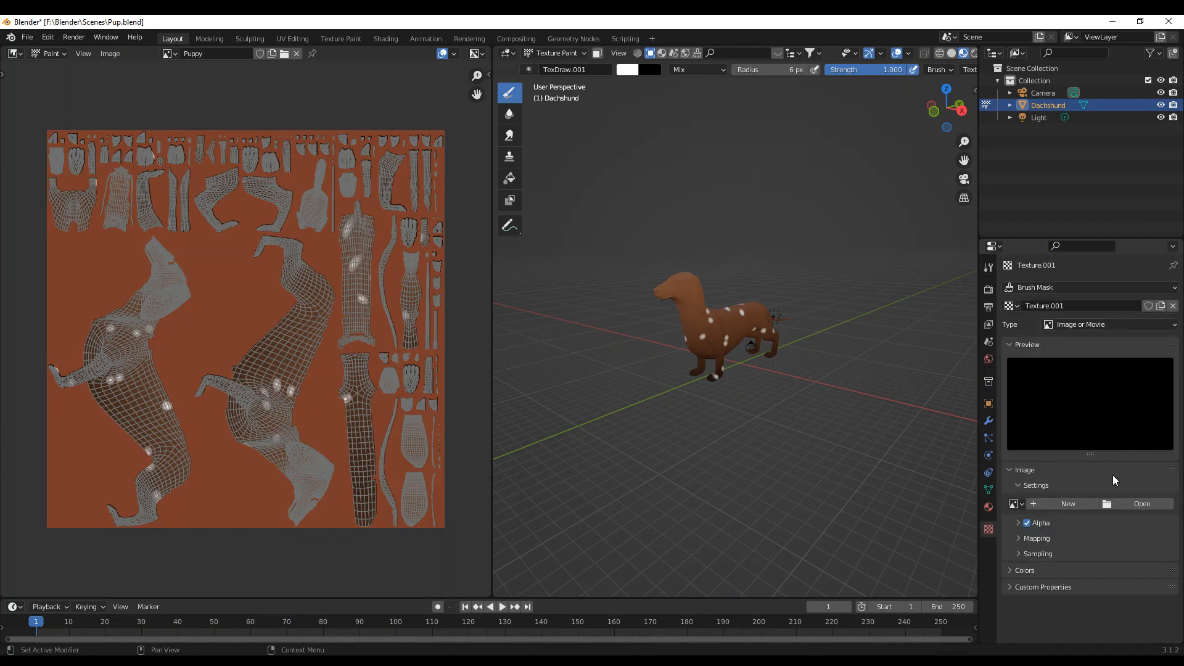
pyautogui.click(1141, 503)
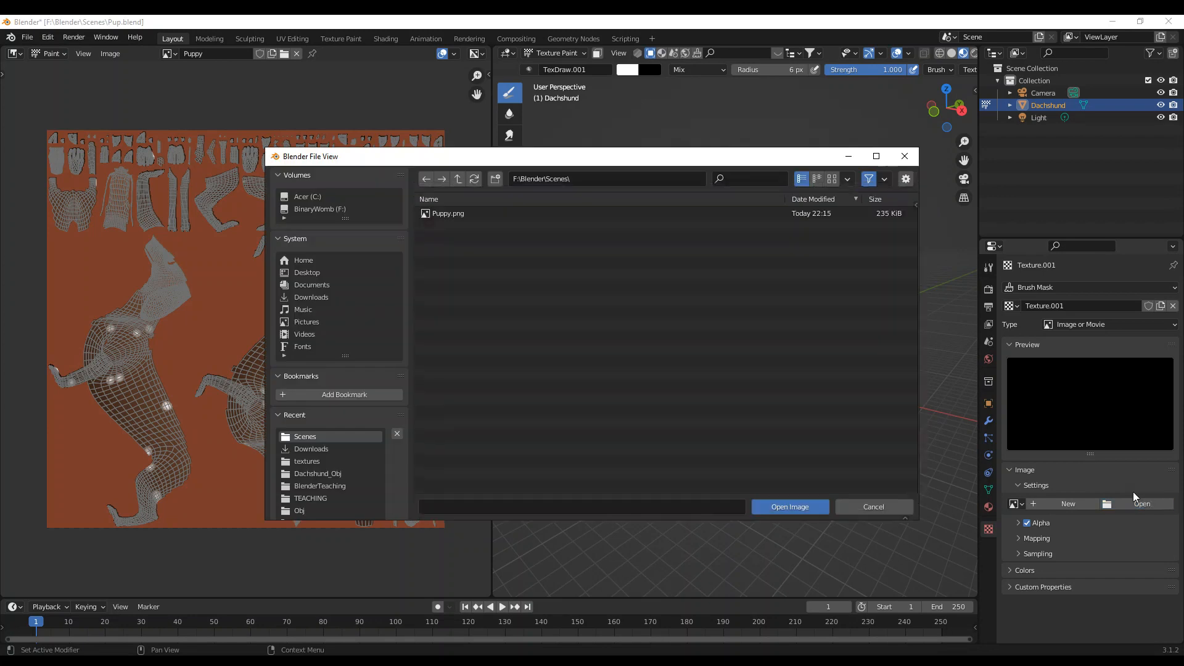
pyautogui.click(320, 198)
pyautogui.scroll(-1, 333, 302)
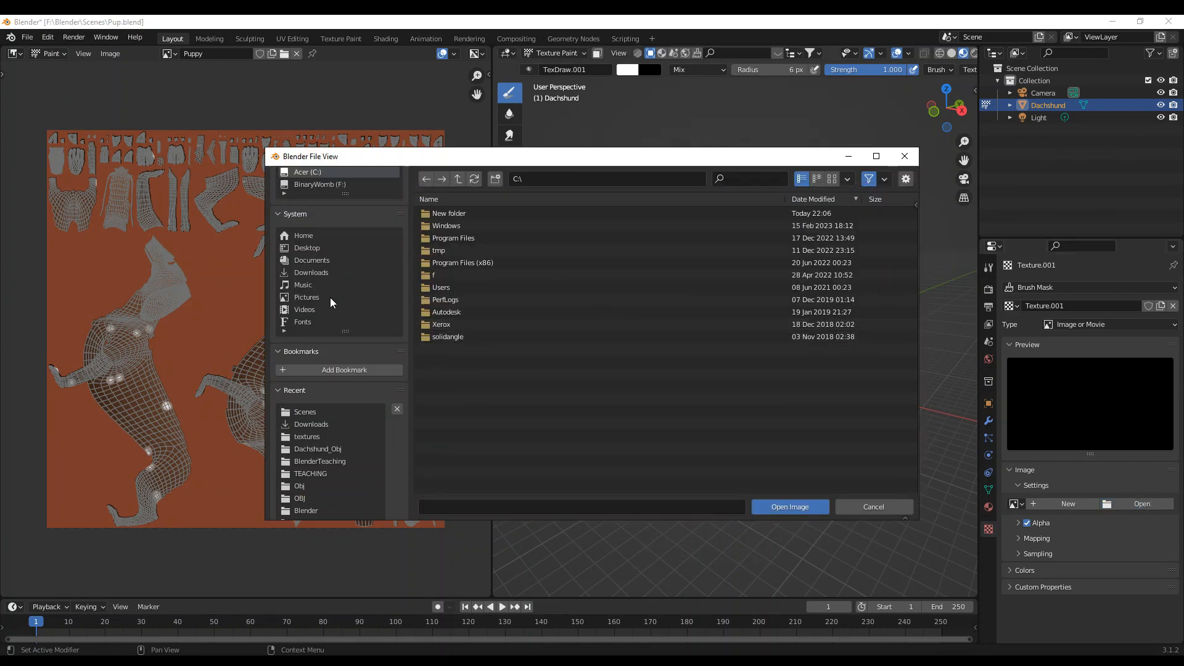
pyautogui.click(312, 271)
pyautogui.scroll(-5, 465, 369)
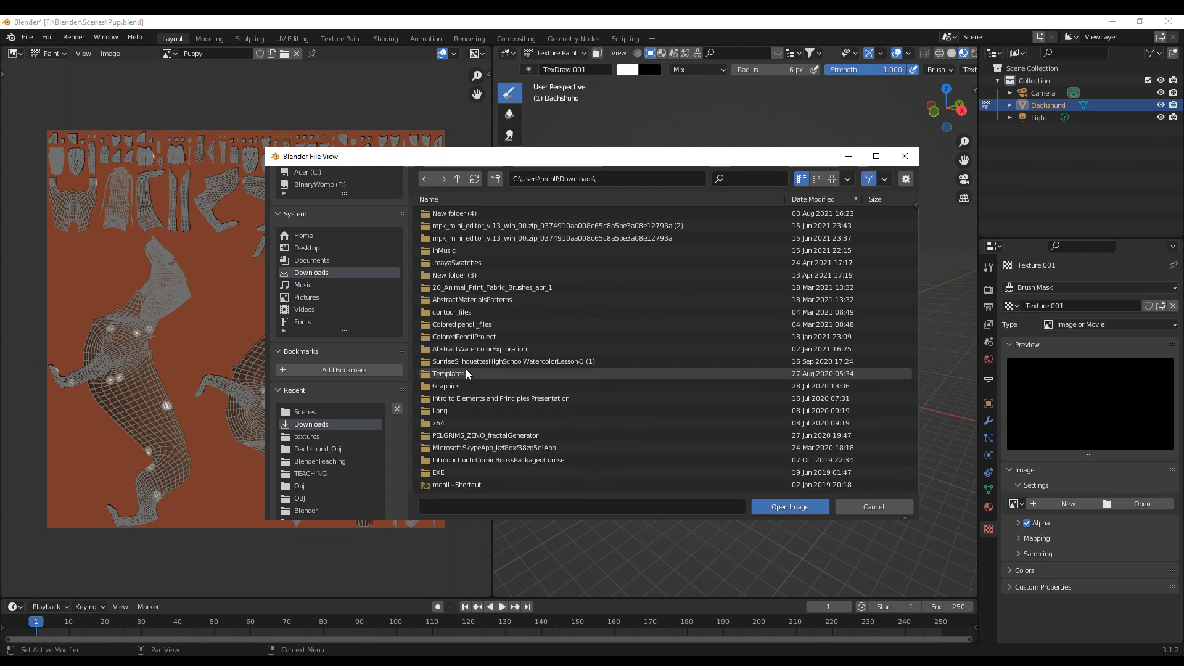
pyautogui.scroll(-2, 465, 369)
pyautogui.click(443, 396)
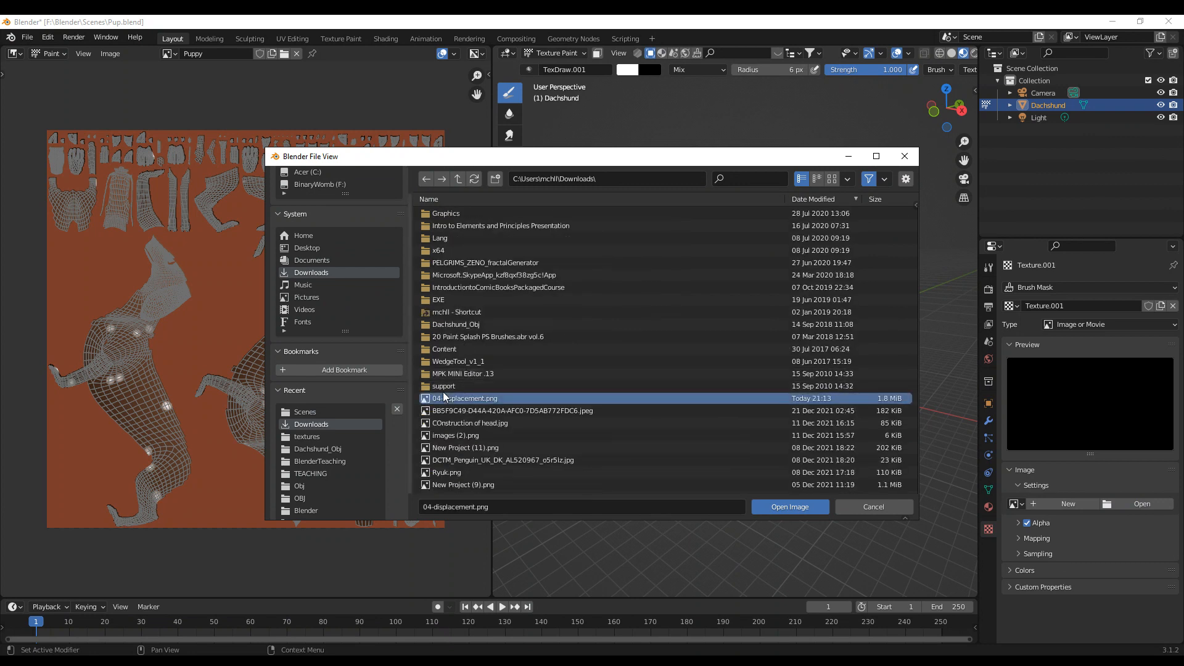
pyautogui.click(793, 507)
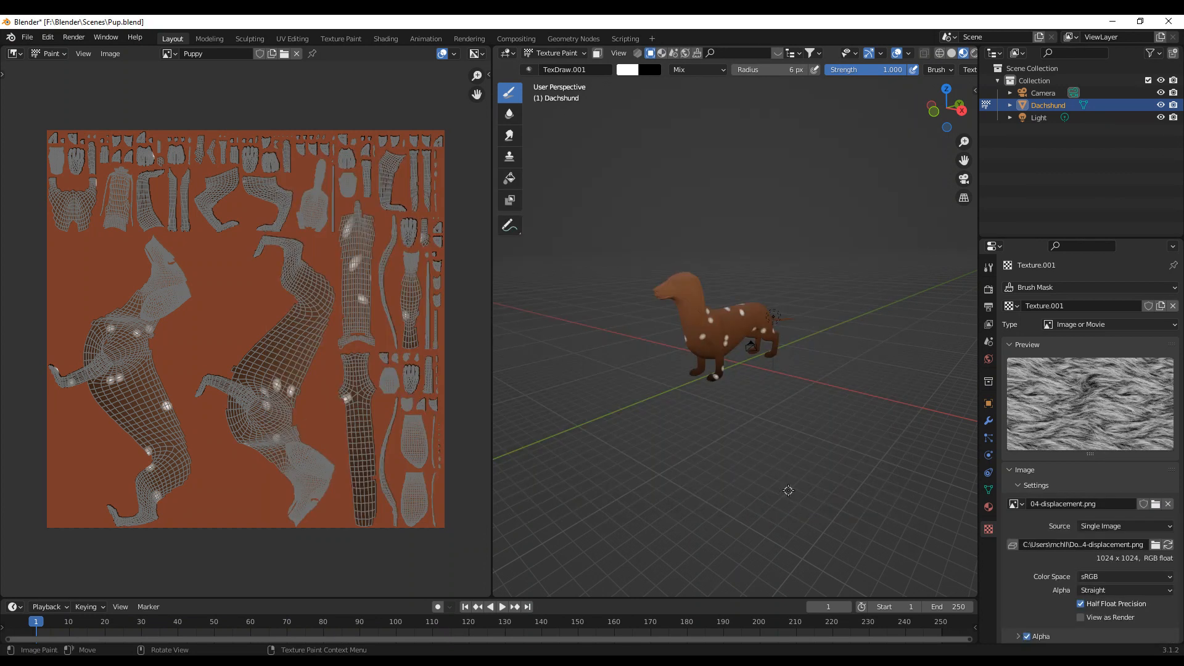
# Step: Paint fur-masked white spots and scatter fine speckles over the dachshund's flank, belly and hindquarters
pyautogui.moveTo(804, 446); pyautogui.dragTo(857, 487, button='middle')
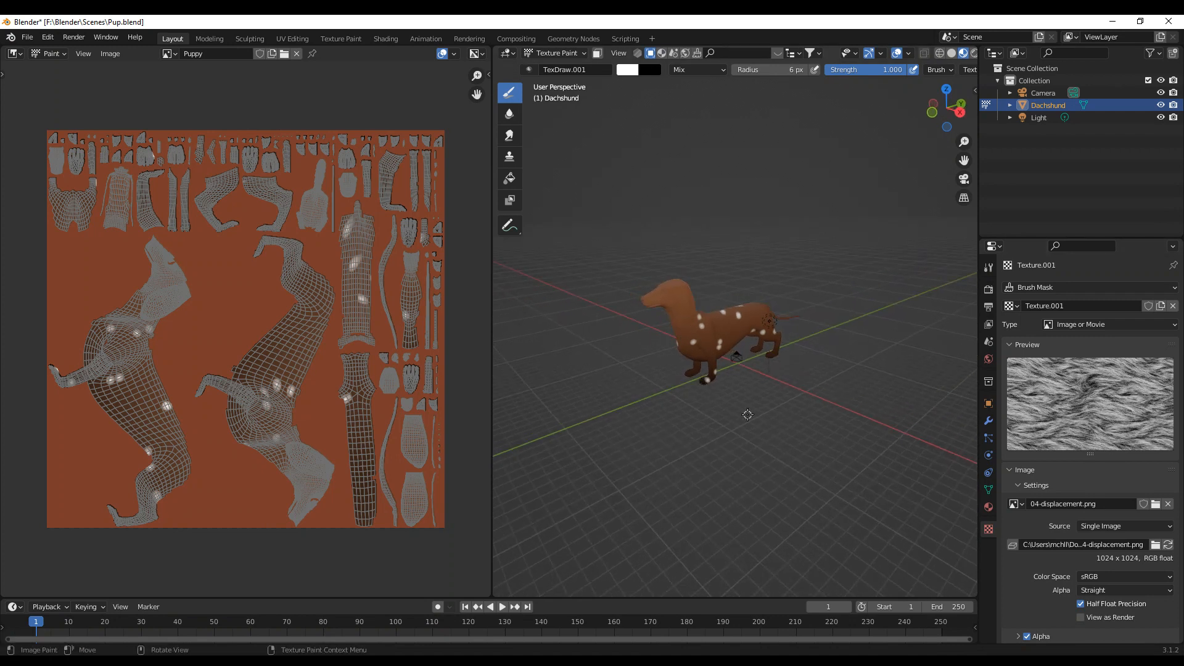
pyautogui.moveTo(748, 415); pyautogui.dragTo(720, 404, button='middle')
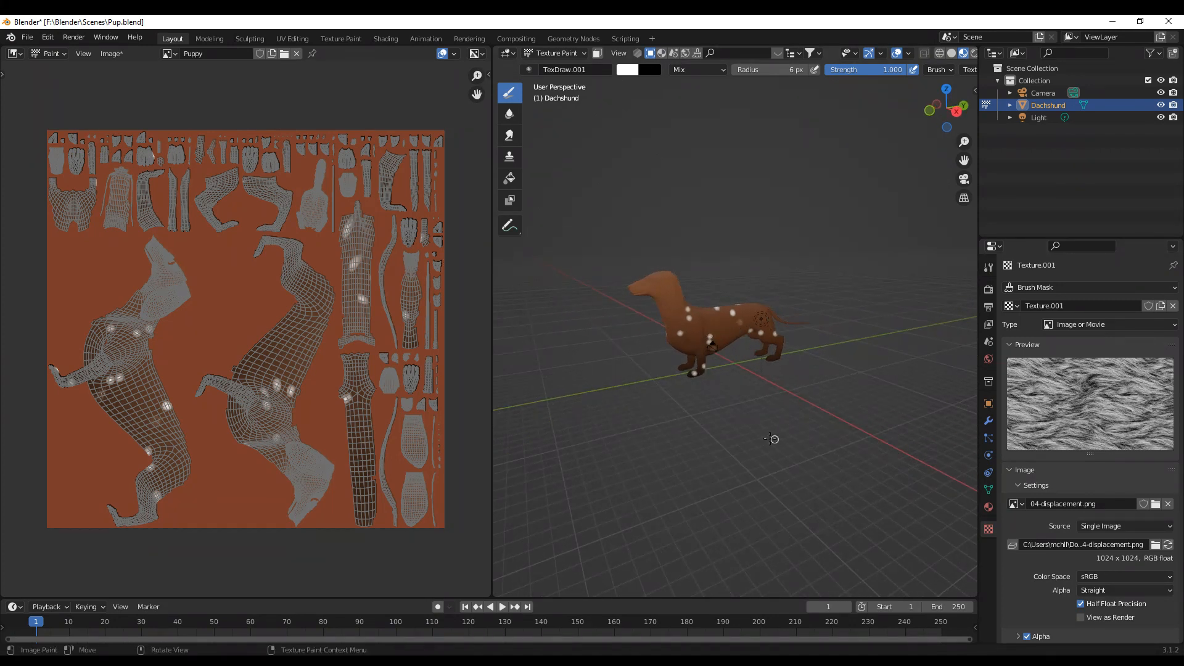
pyautogui.scroll(4, 771, 439)
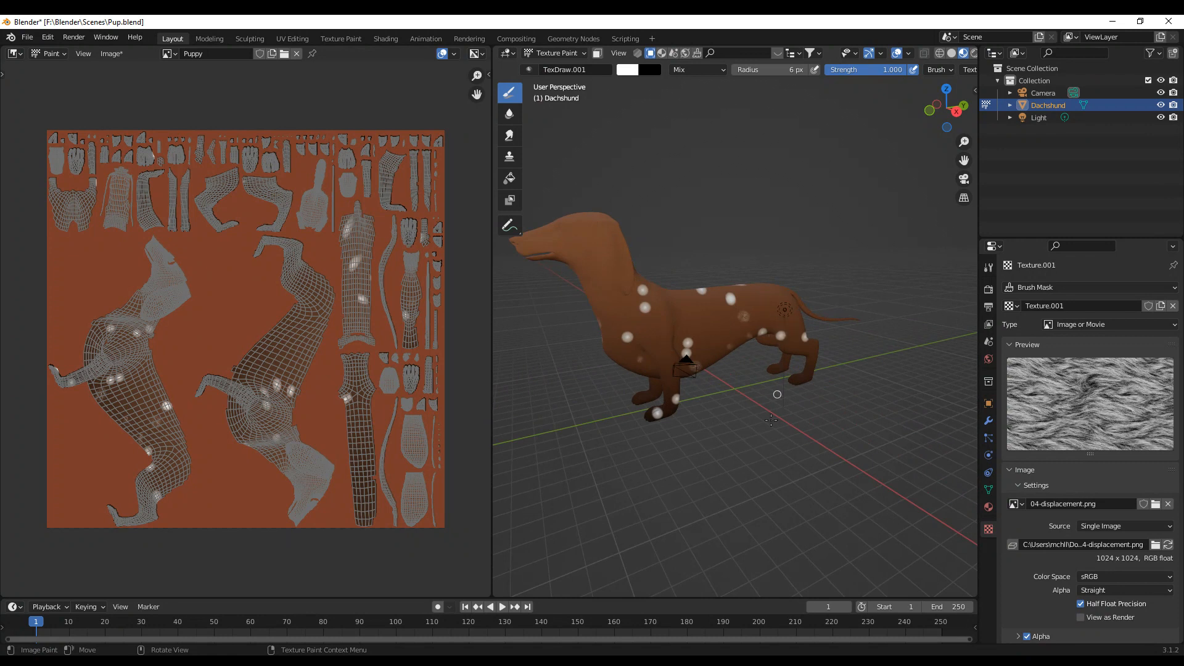
pyautogui.scroll(4, 695, 330)
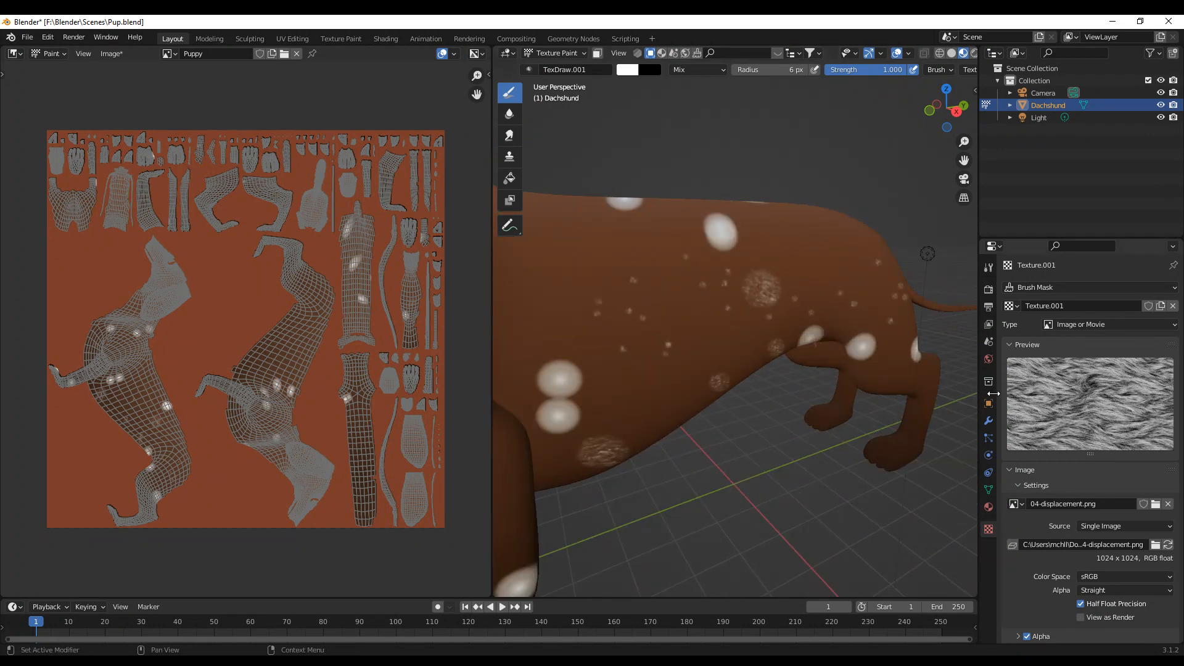
pyautogui.moveTo(577, 305)
pyautogui.mouseDown()
pyautogui.moveTo(757, 287)
pyautogui.moveTo(679, 226)
pyautogui.moveTo(719, 306)
pyautogui.moveTo(642, 355)
pyautogui.mouseUp()
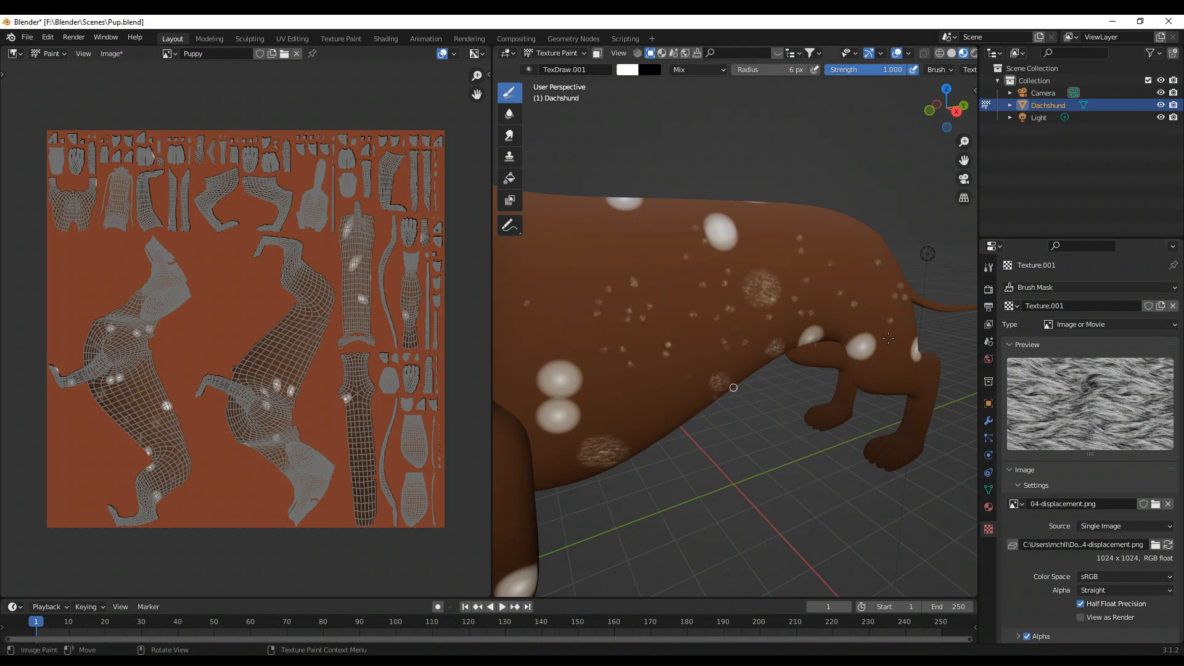
pyautogui.scroll(-5, 848, 359)
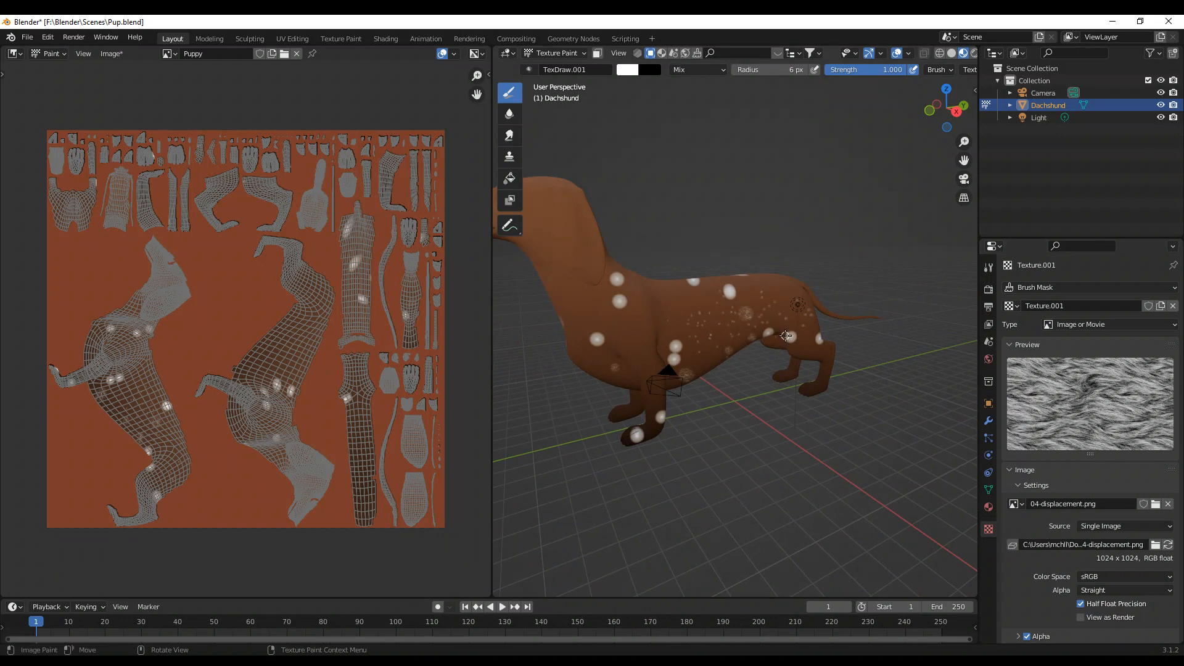
pyautogui.scroll(-3, 1104, 543)
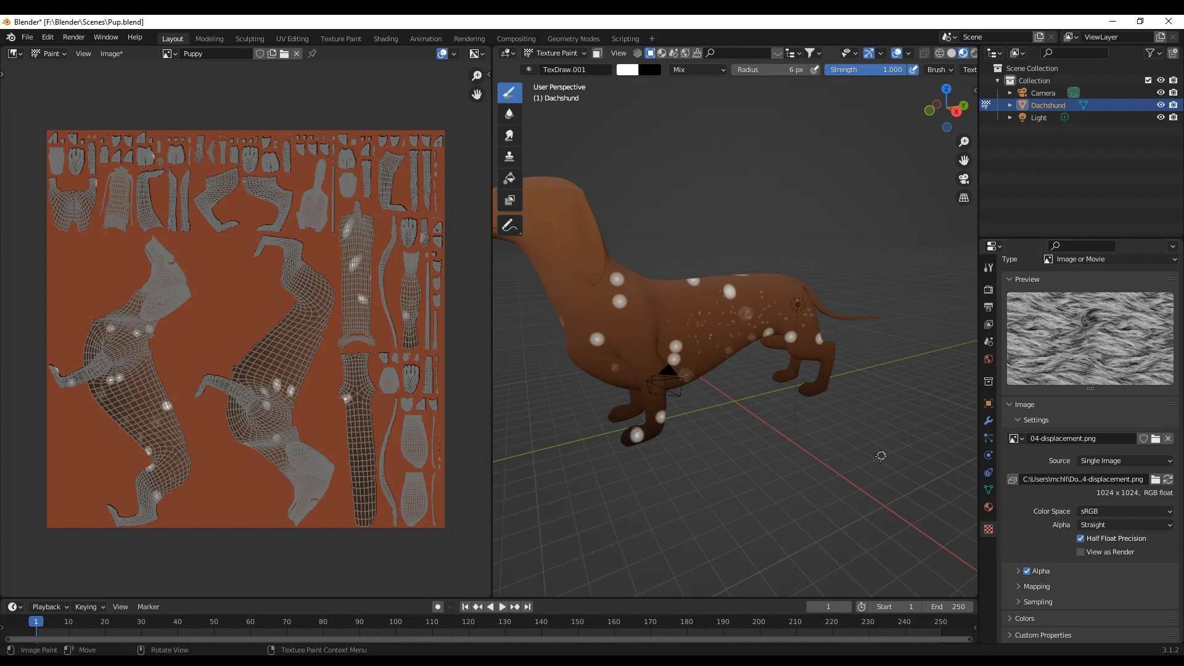